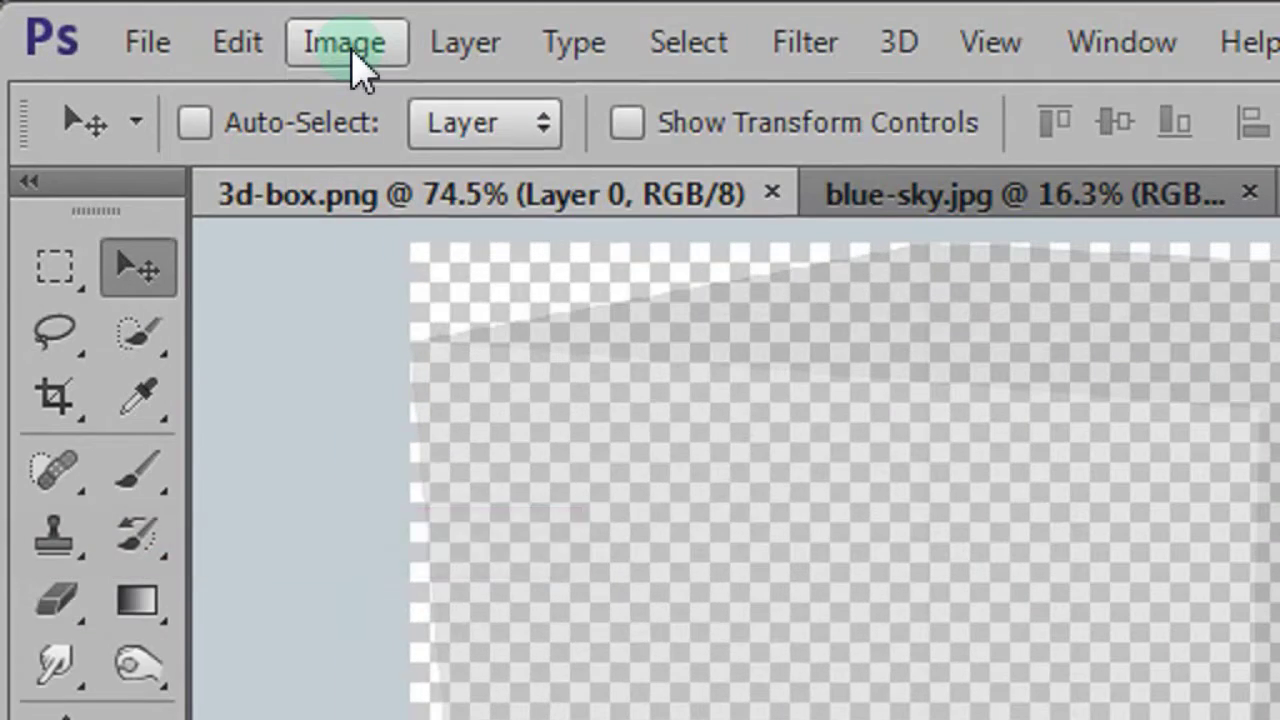
# Step: Enlarge the canvas by a relative 400 px width and 300 px height, anchored bottom centre
pyautogui.click(352, 52)
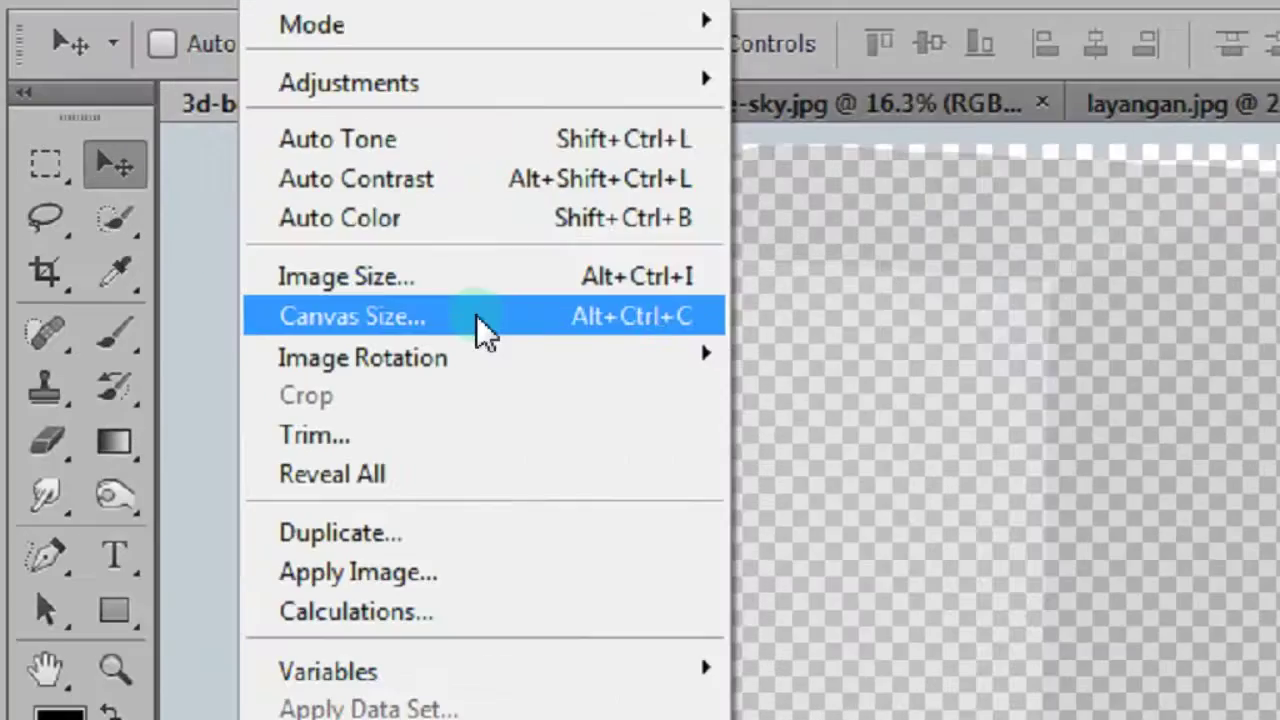
pyautogui.click(286, 226)
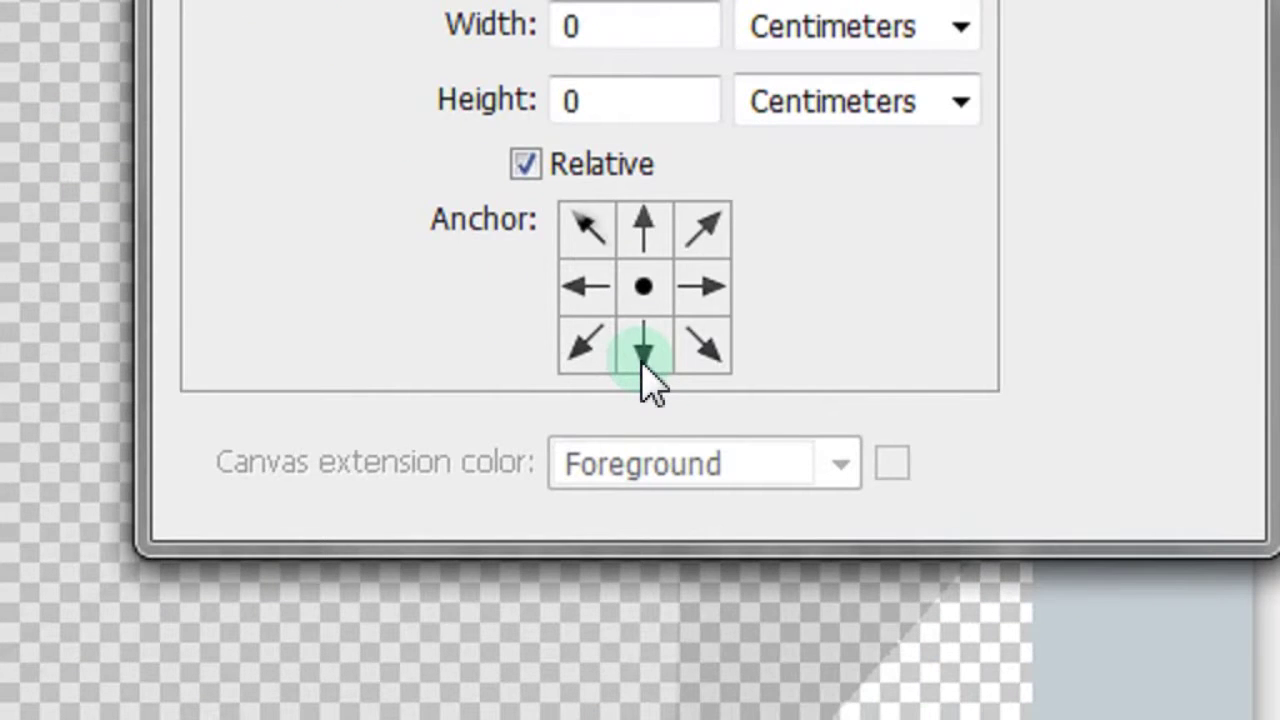
pyautogui.click(642, 362)
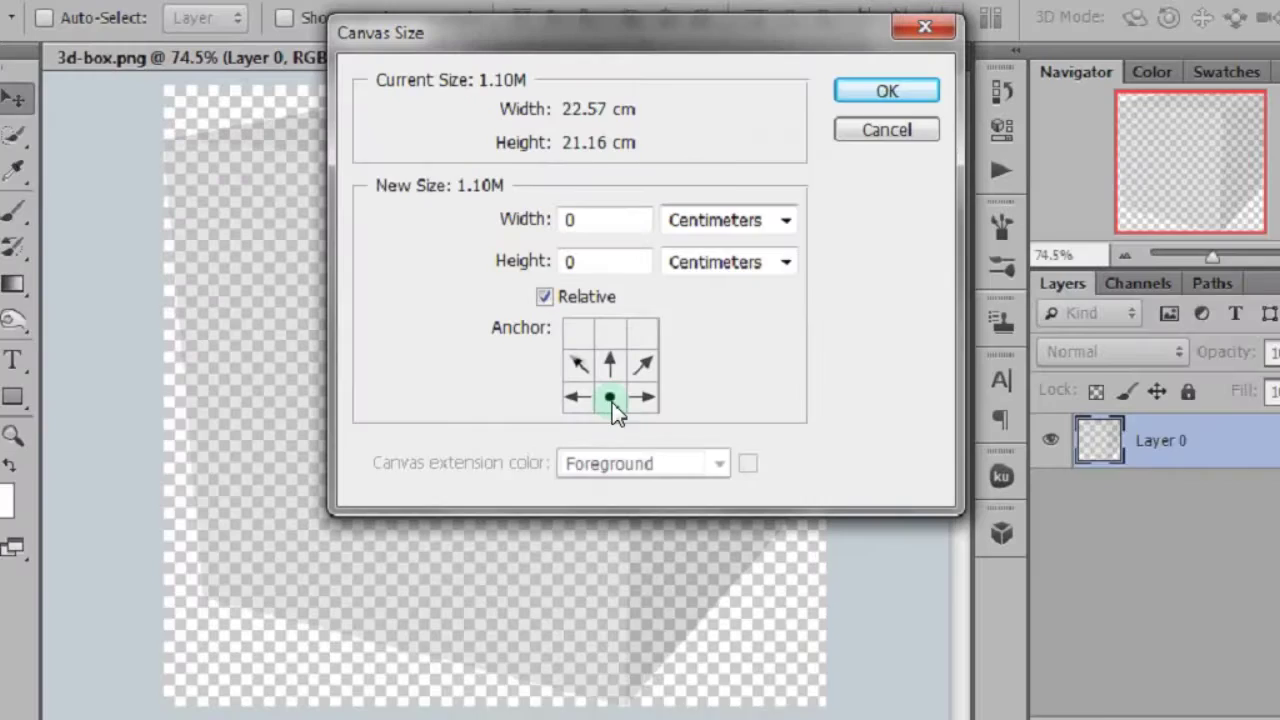
pyautogui.click(842, 37)
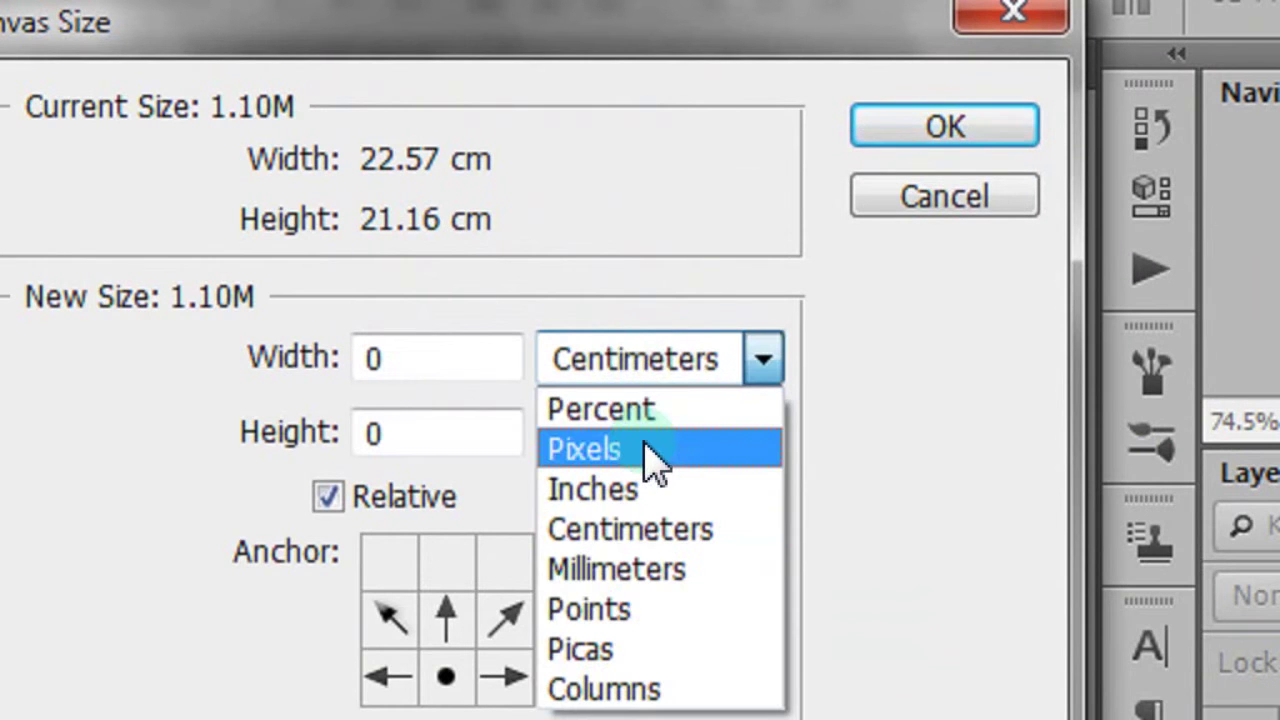
pyautogui.click(652, 455)
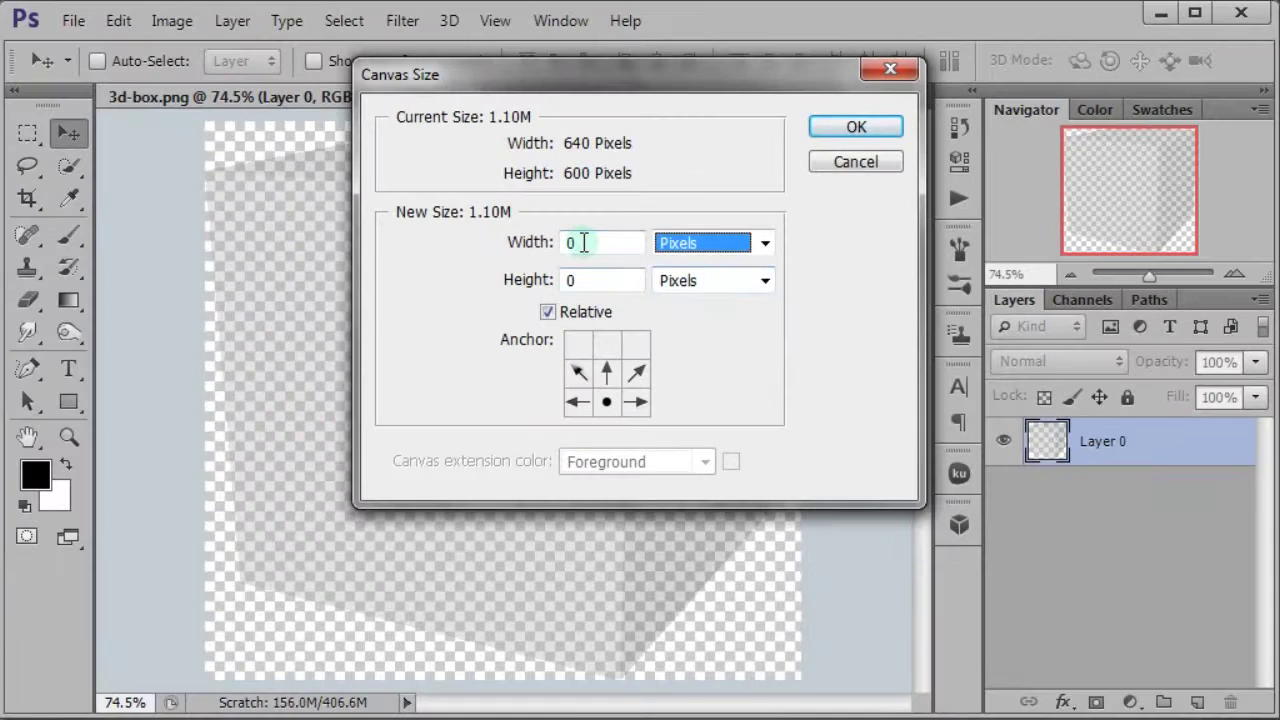
pyautogui.click(582, 242)
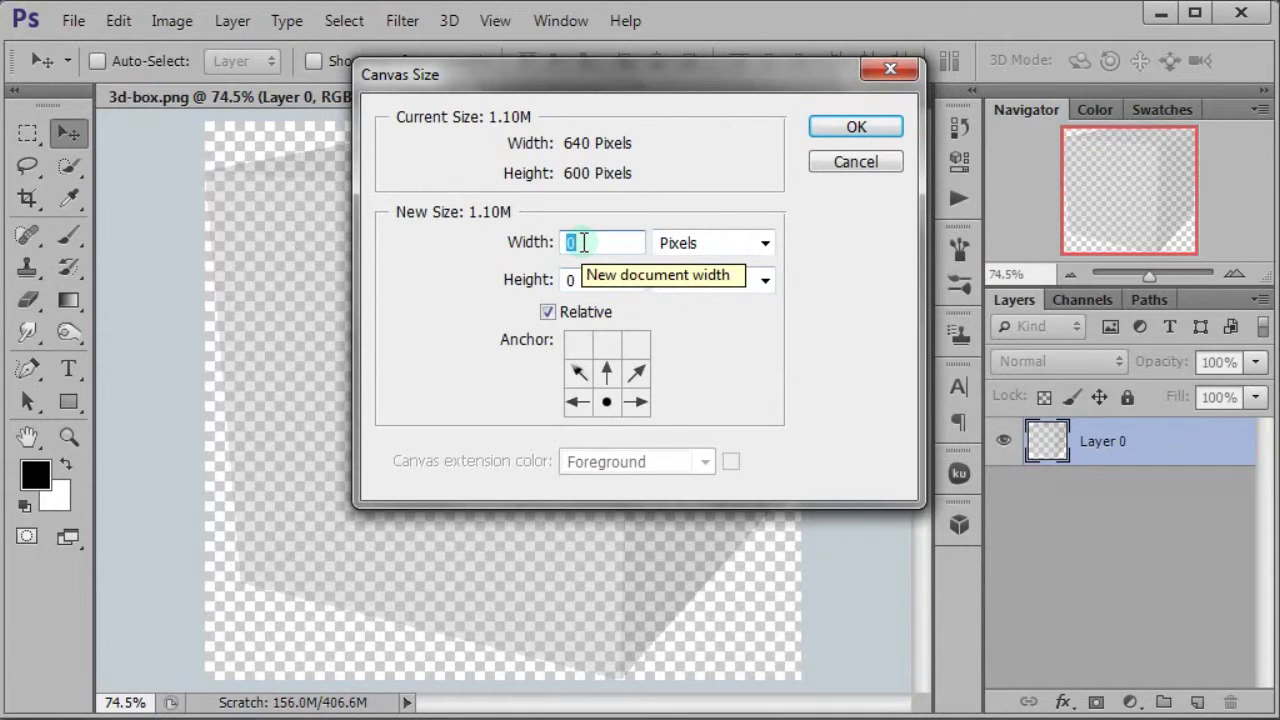
pyautogui.write('4')
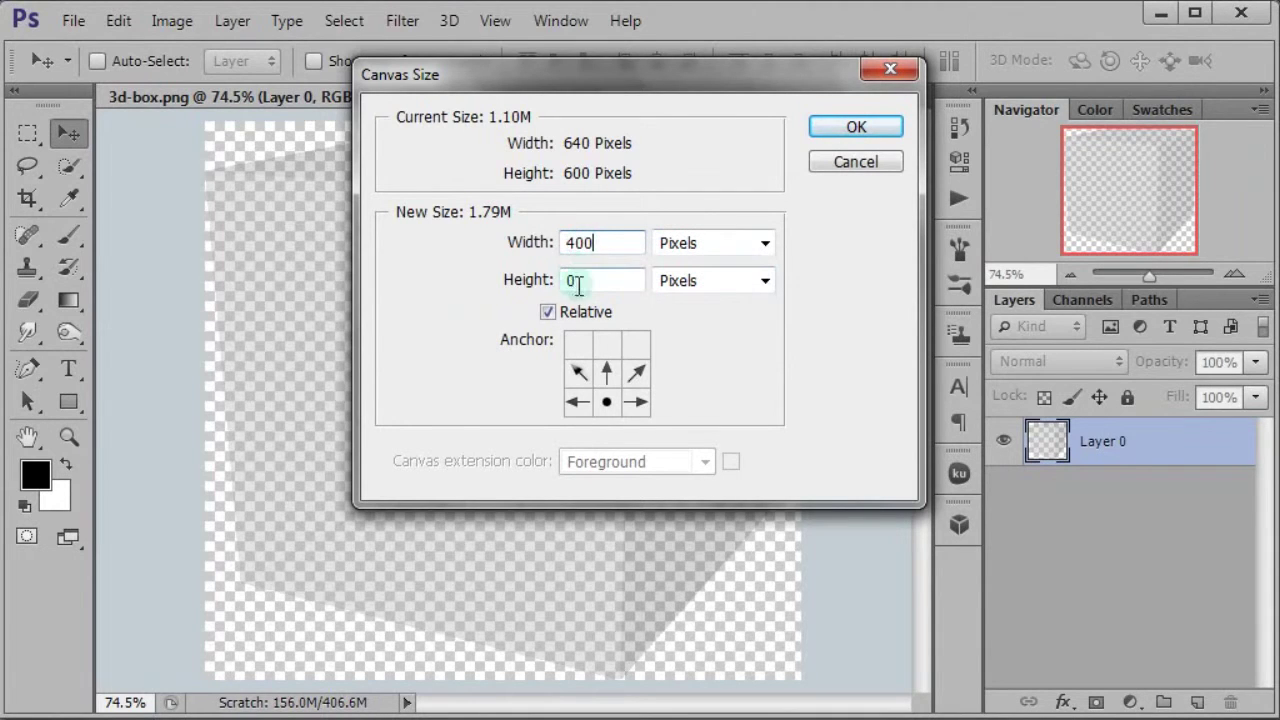
pyautogui.write('00')
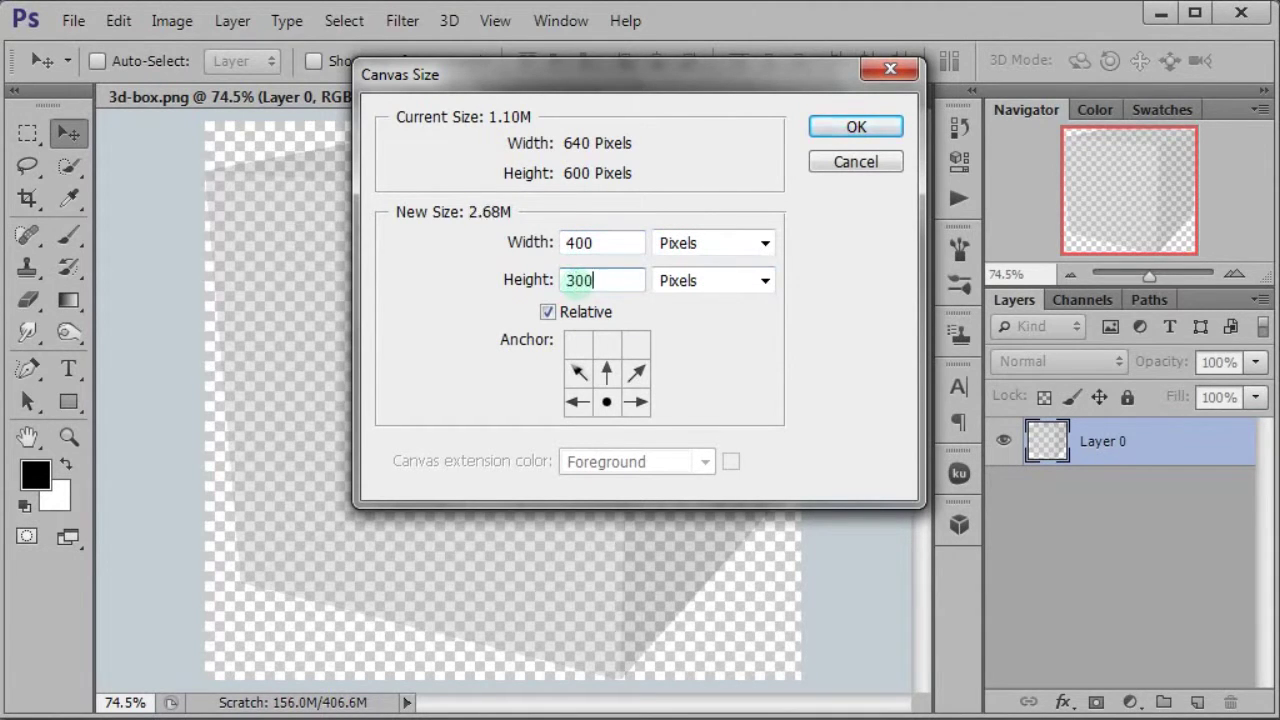
pyautogui.click(857, 127)
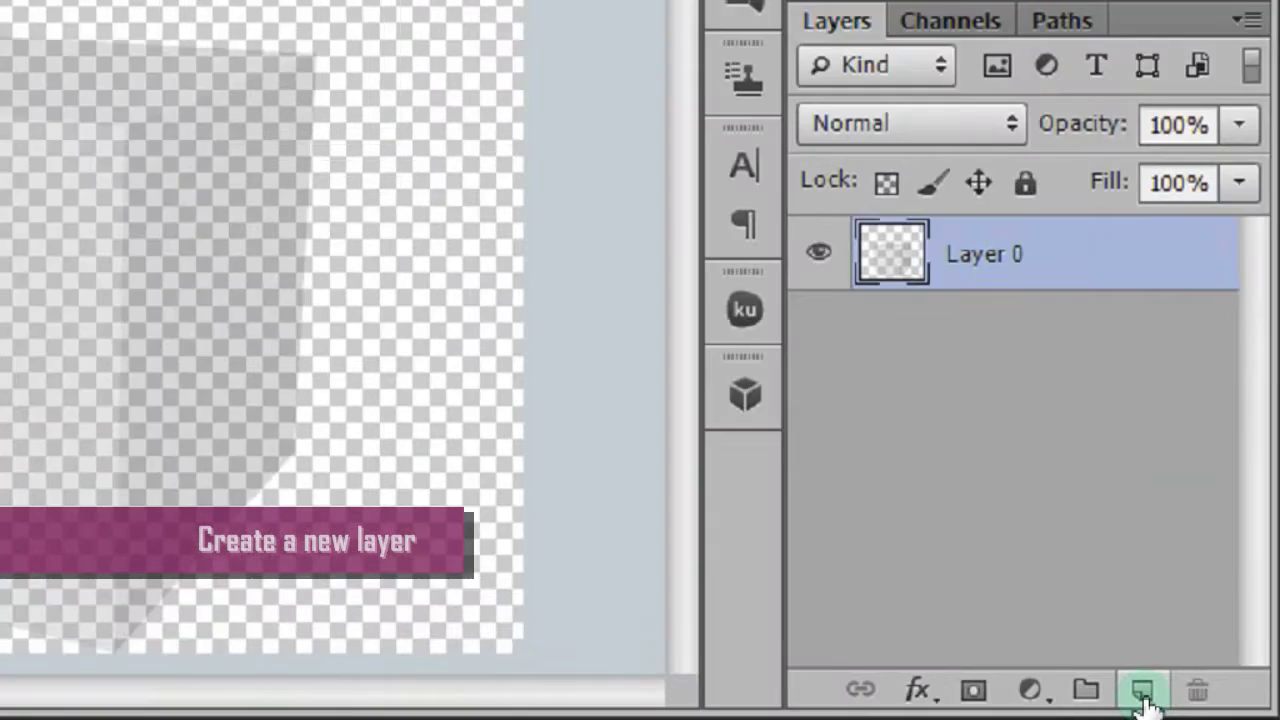
# Step: Add Layer 1 and fill it completely with the light blue-grey colour c4ced3
pyautogui.click(1143, 693)
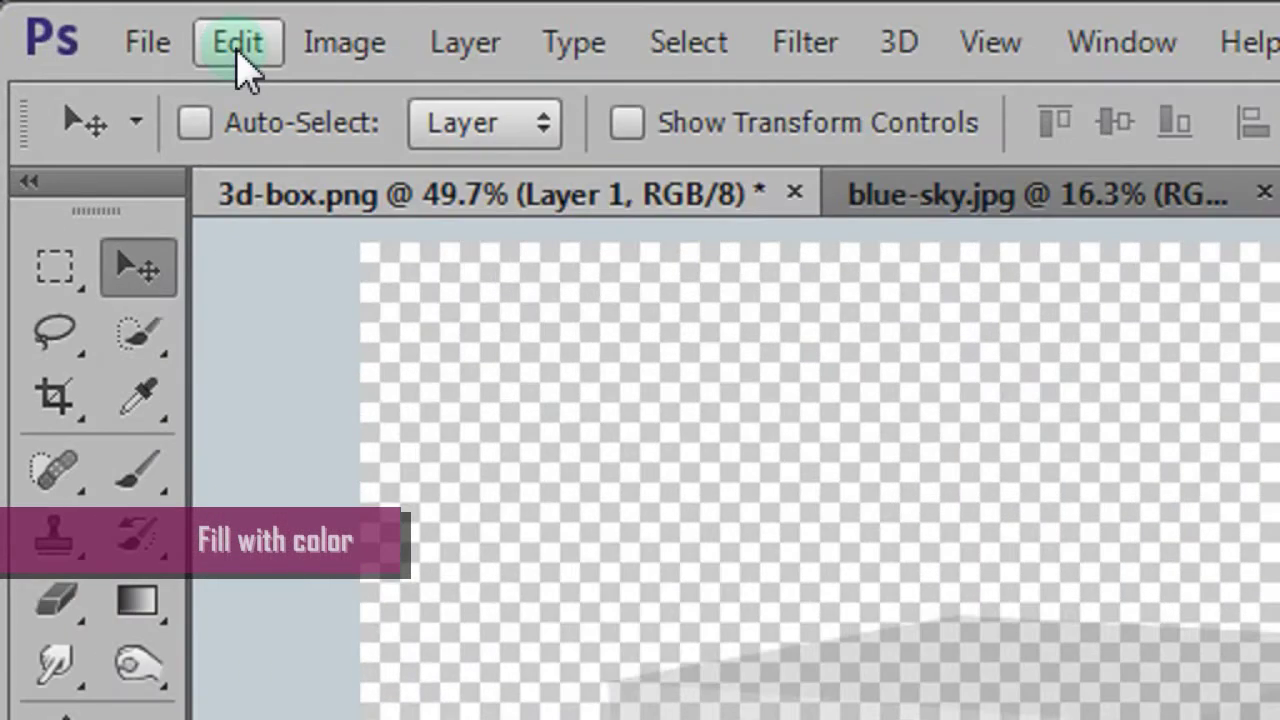
pyautogui.click(118, 22)
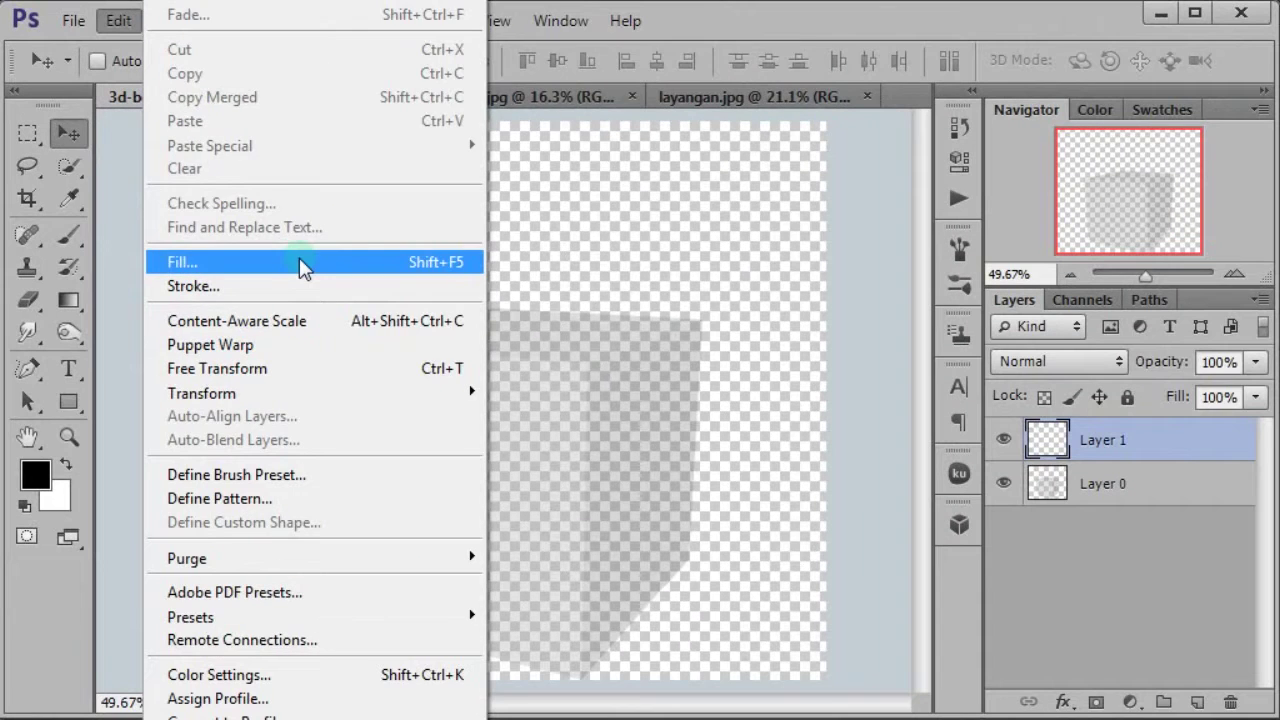
pyautogui.click(299, 260)
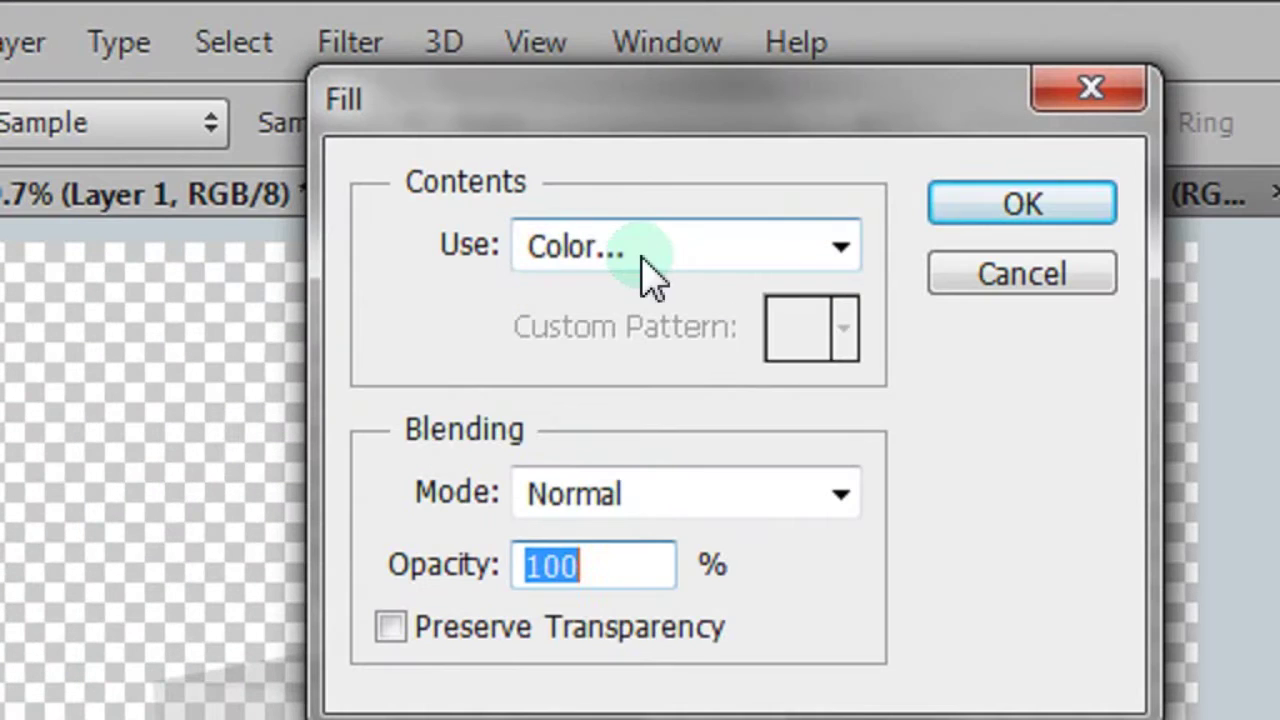
pyautogui.click(553, 138)
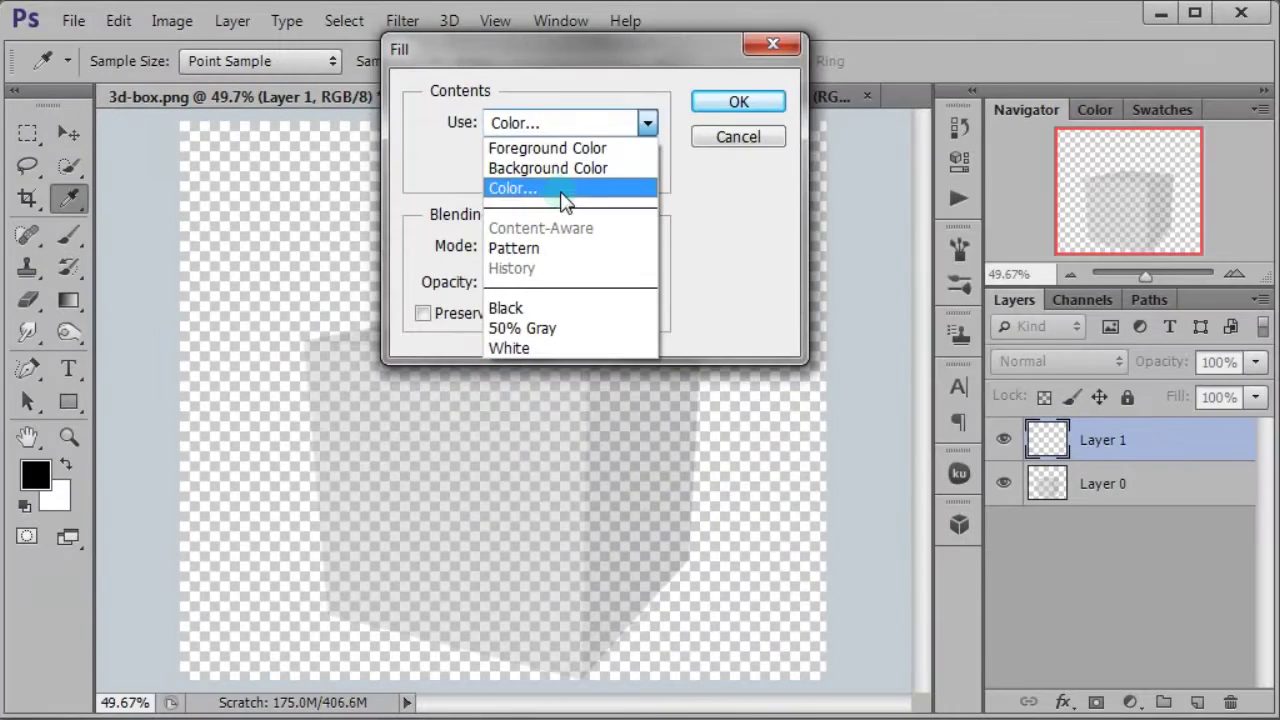
pyautogui.click(668, 385)
pyautogui.click(816, 456)
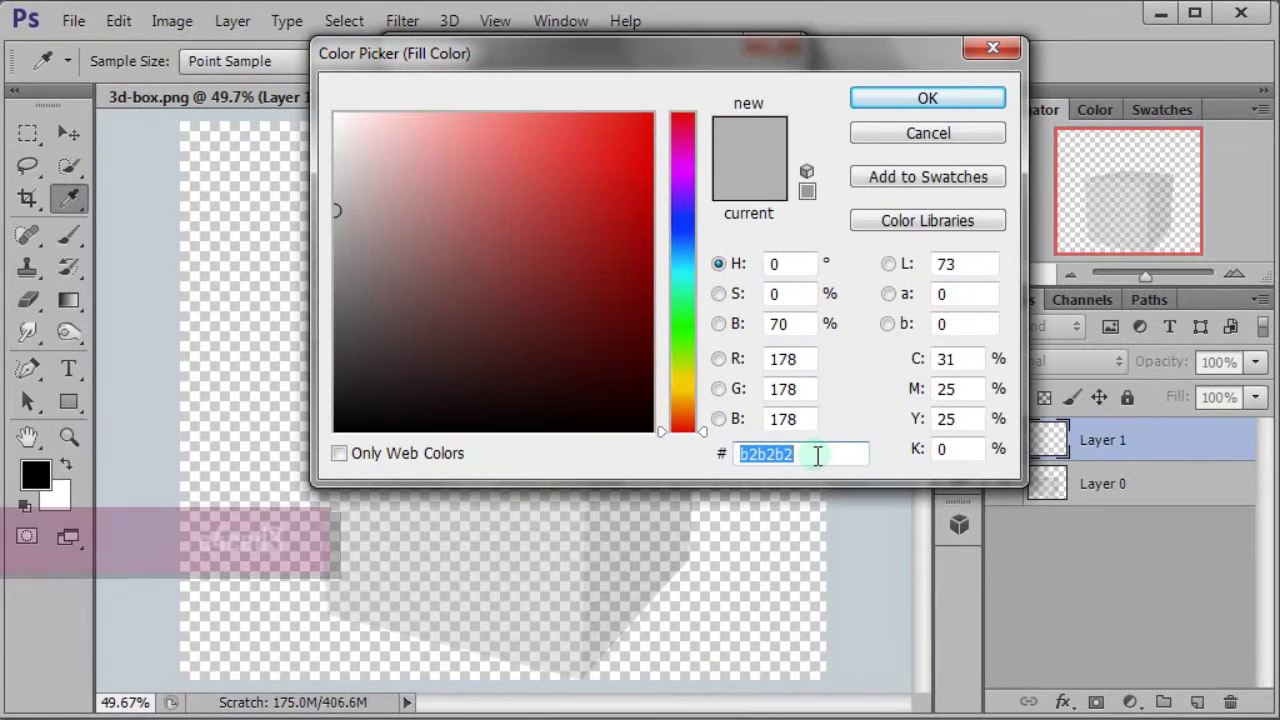
pyautogui.write('c4ced3')
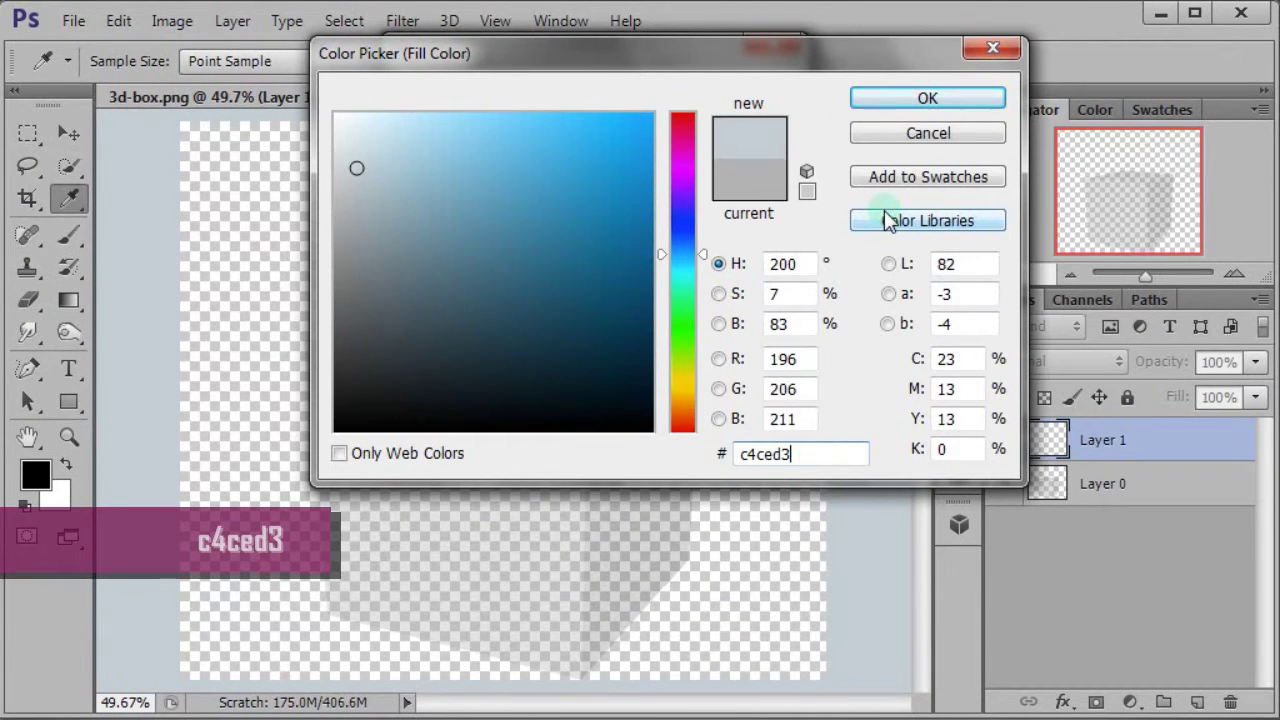
pyautogui.click(922, 99)
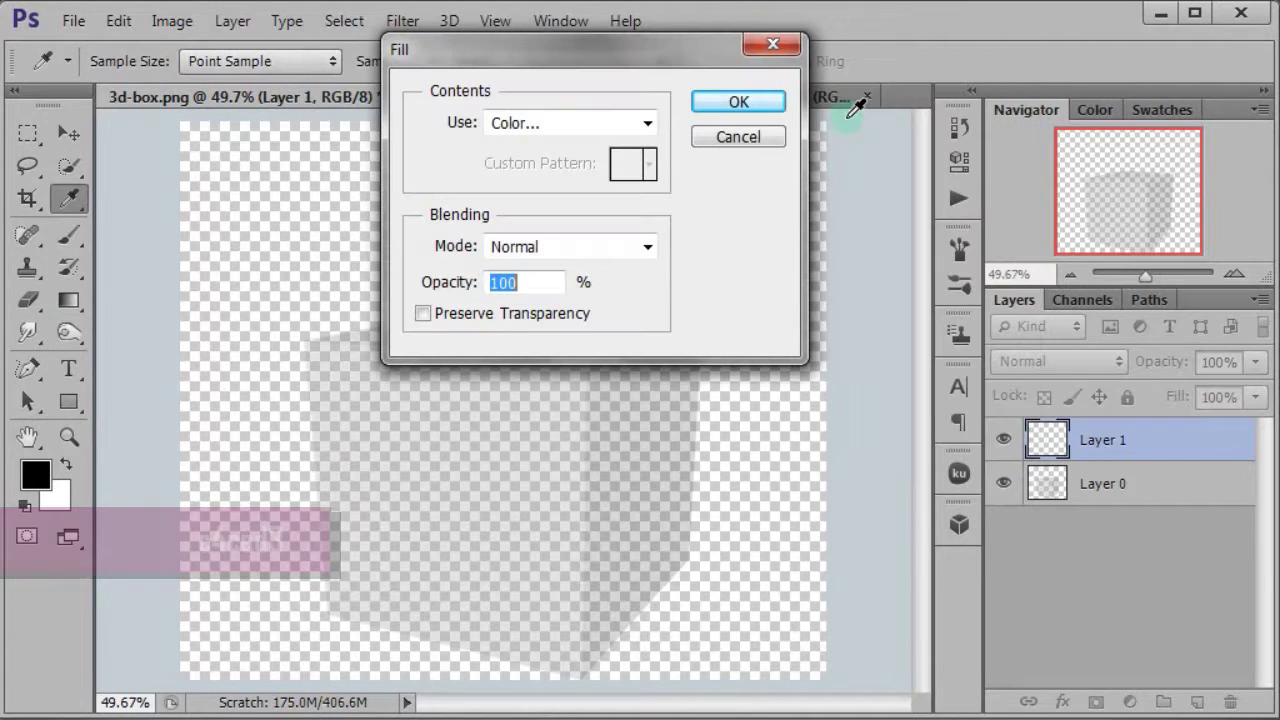
pyautogui.click(745, 101)
pyautogui.press('v')
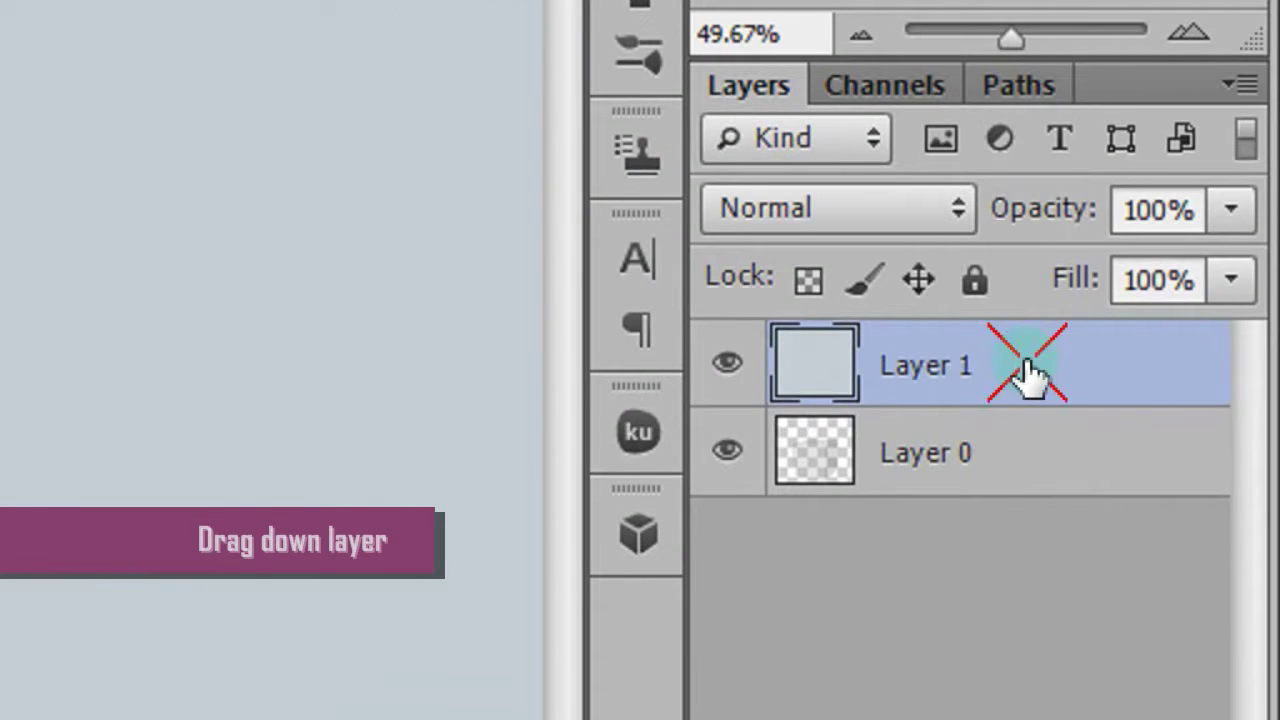
# Step: Move Layer 1 beneath the cube layer, reselect Layer 0, and bring up blue-sky.jpg
pyautogui.moveTo(1030, 372); pyautogui.dragTo(1033, 470)
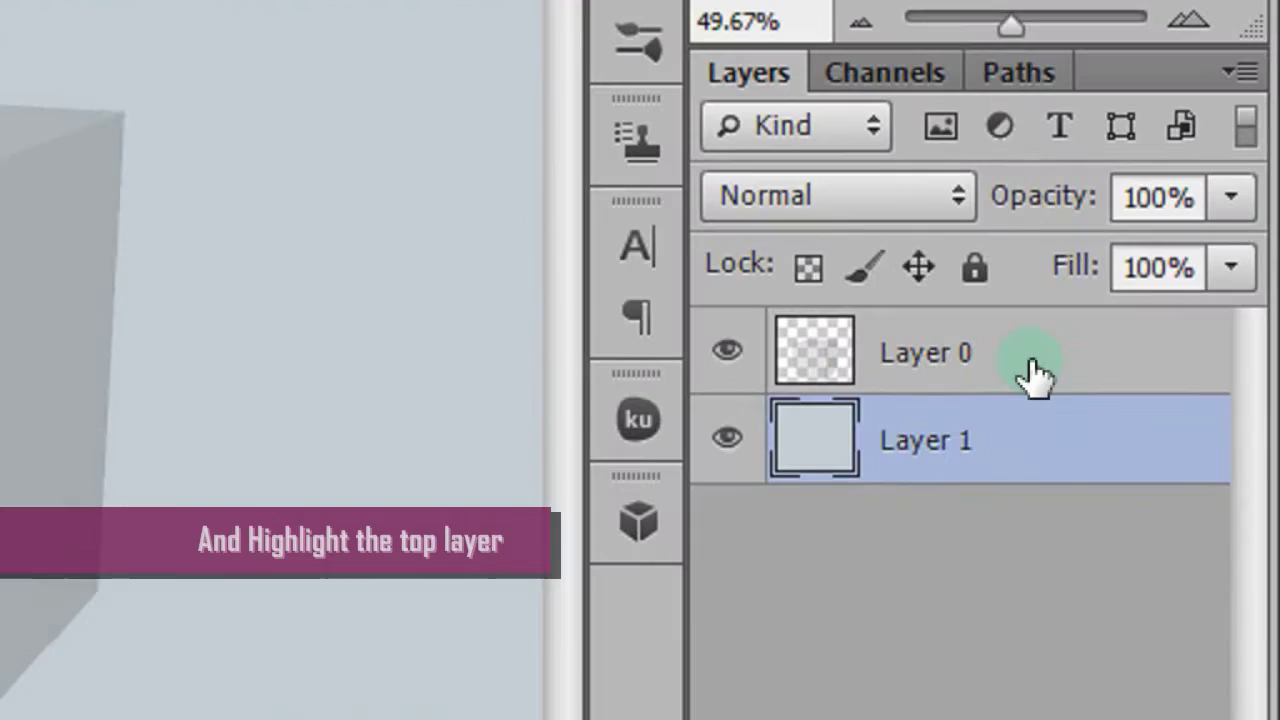
pyautogui.click(1155, 447)
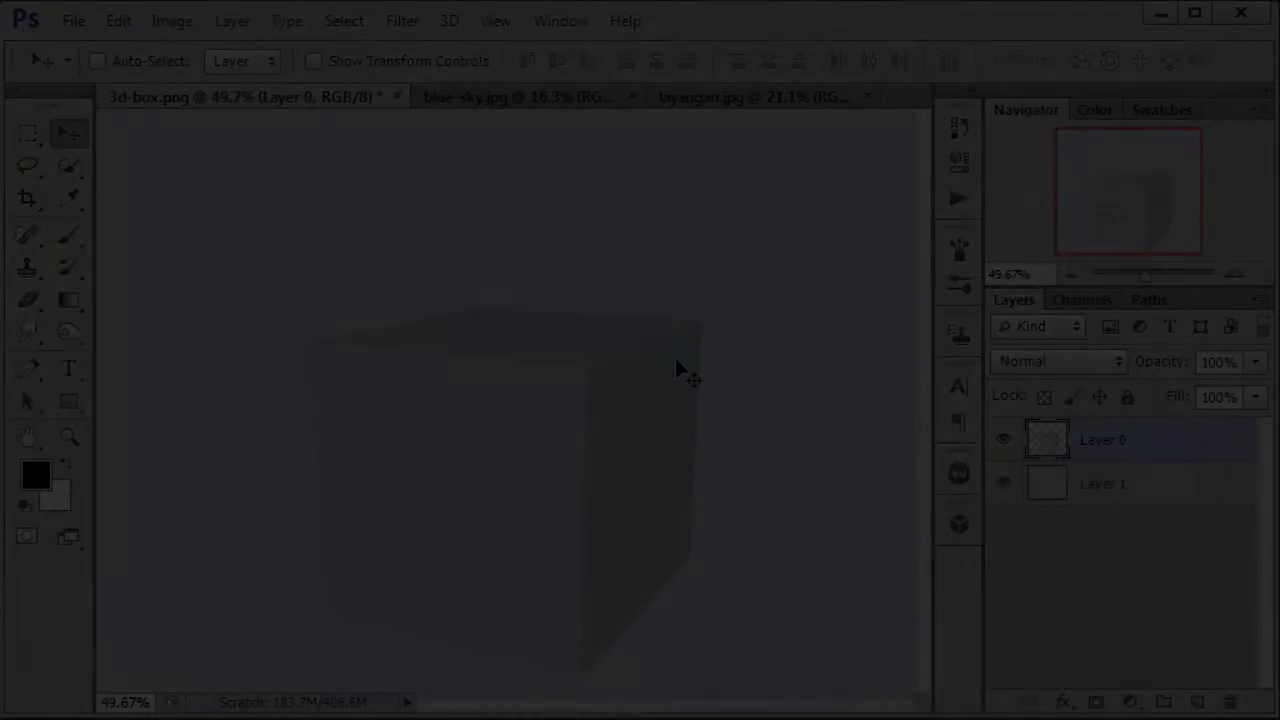
pyautogui.hotkey('ctrl', '-')
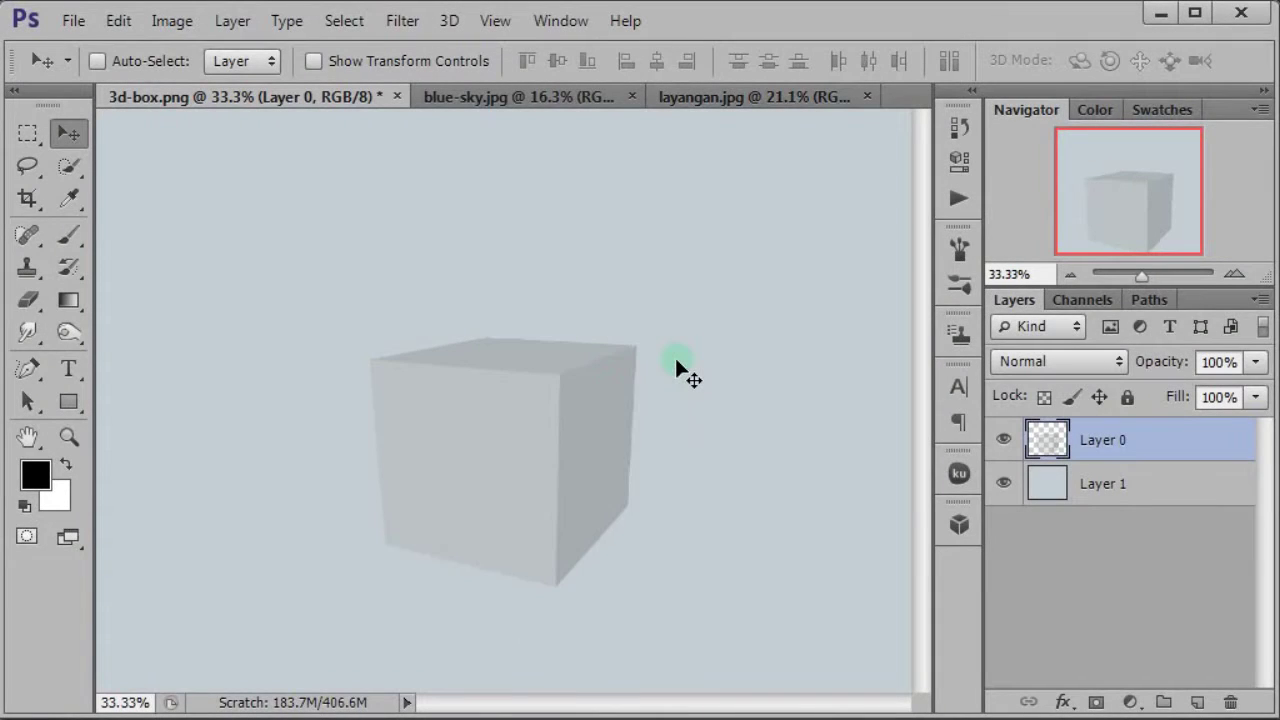
pyautogui.click(518, 100)
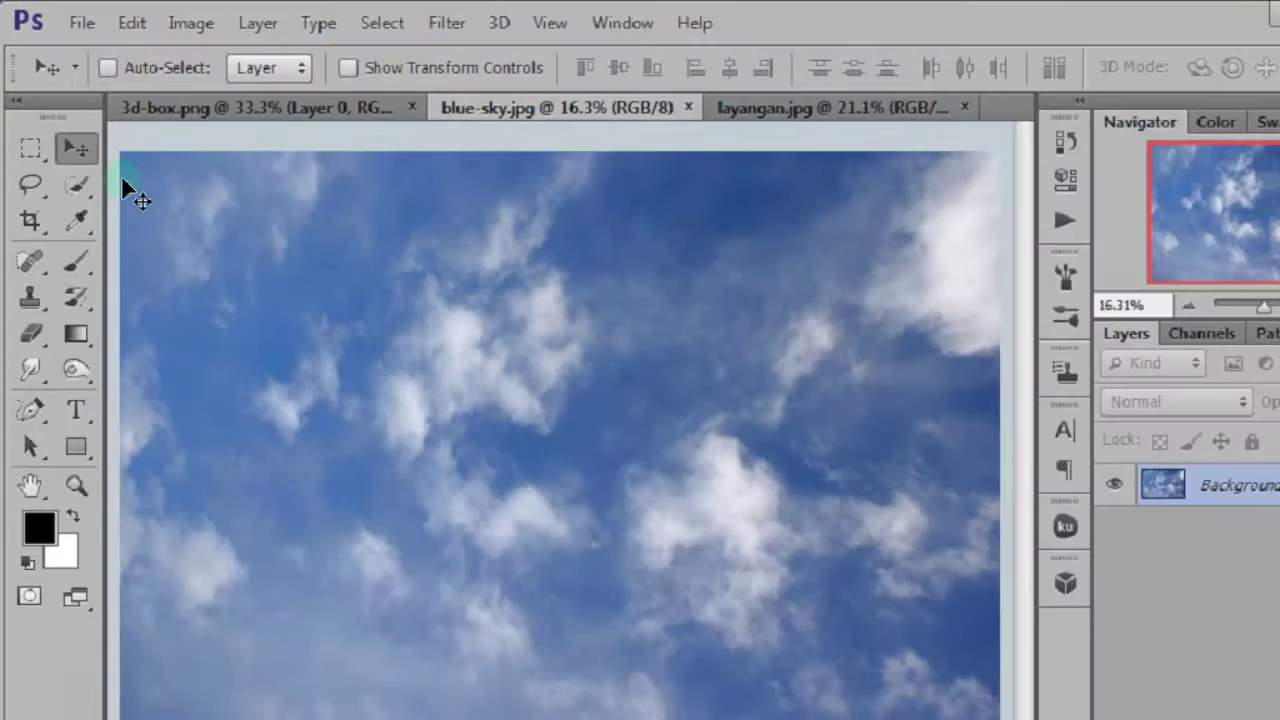
# Step: Copy the sky into 3d-box.png as Layer 2, close blue-sky.jpg, and clip the clouds to the cube
pyautogui.moveTo(457, 363)
pyautogui.mouseDown()
pyautogui.moveTo(252, 110)
pyautogui.moveTo(458, 421)
pyautogui.mouseUp()
pyautogui.click(528, 98)
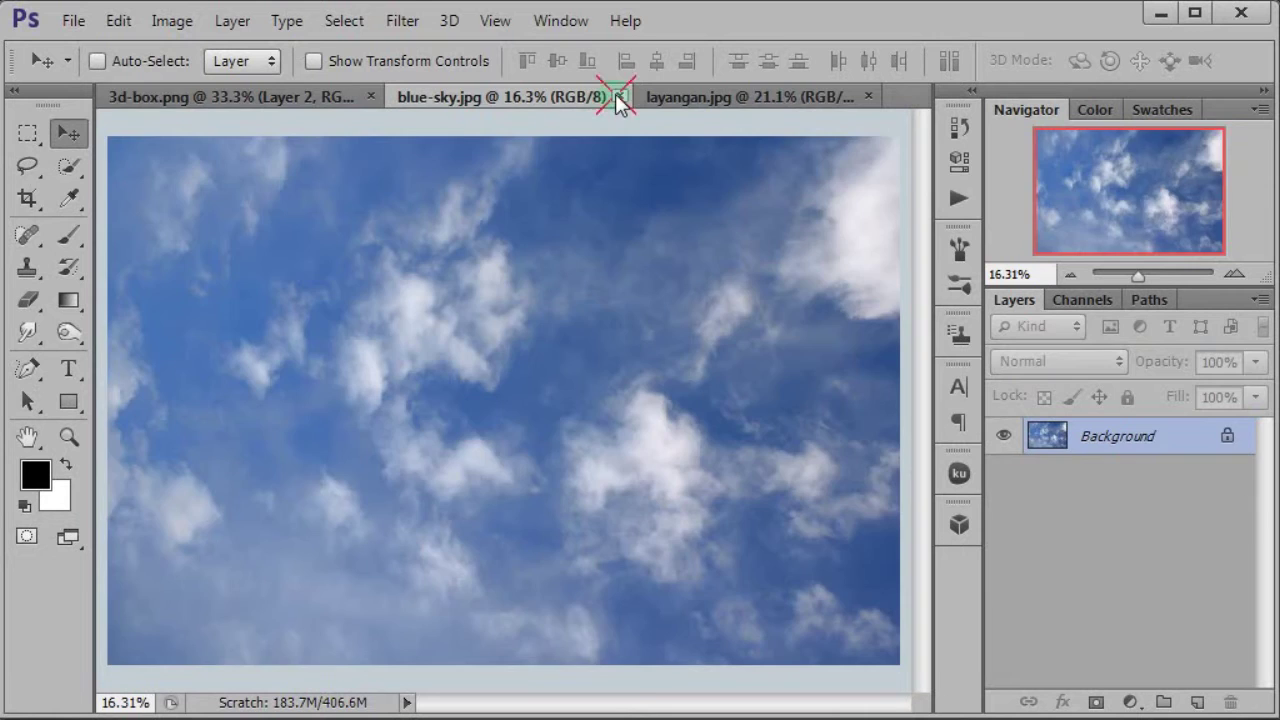
pyautogui.click(619, 97)
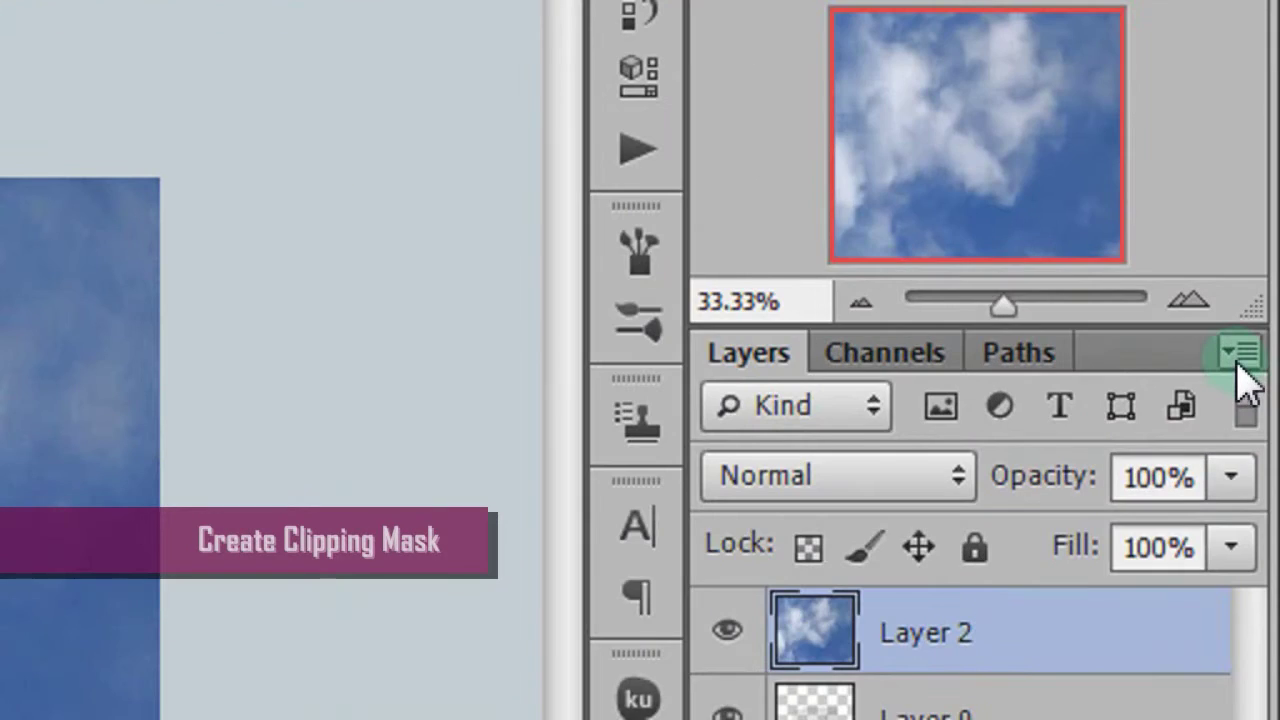
pyautogui.click(1258, 301)
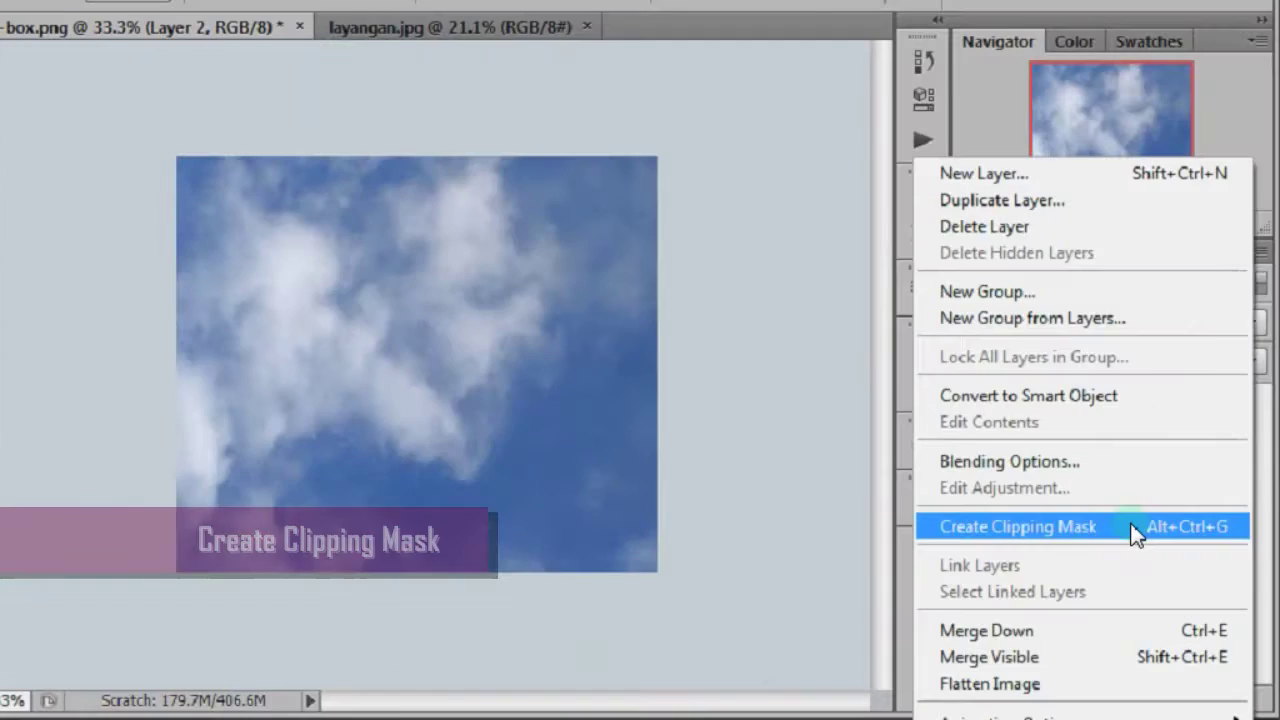
pyautogui.click(1020, 378)
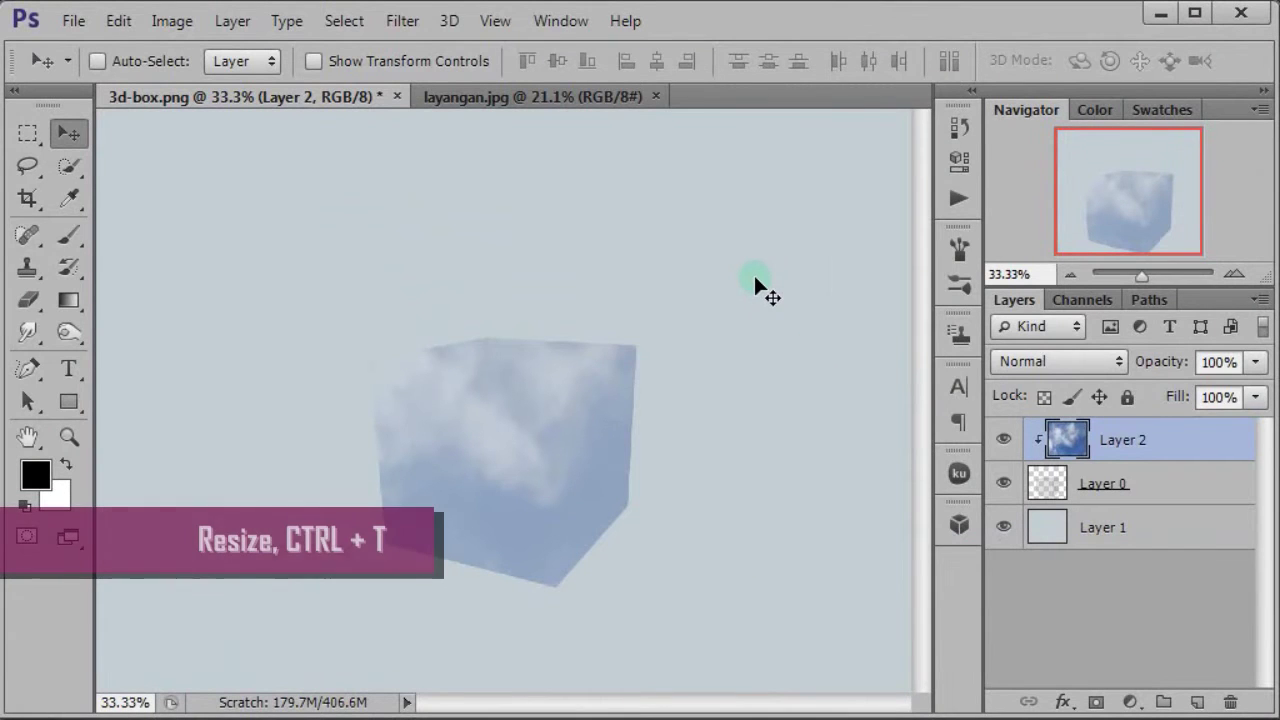
# Step: Scale the cloud layer to 30% and reposition it over the cube
pyautogui.hotkey('ctrl', 't')
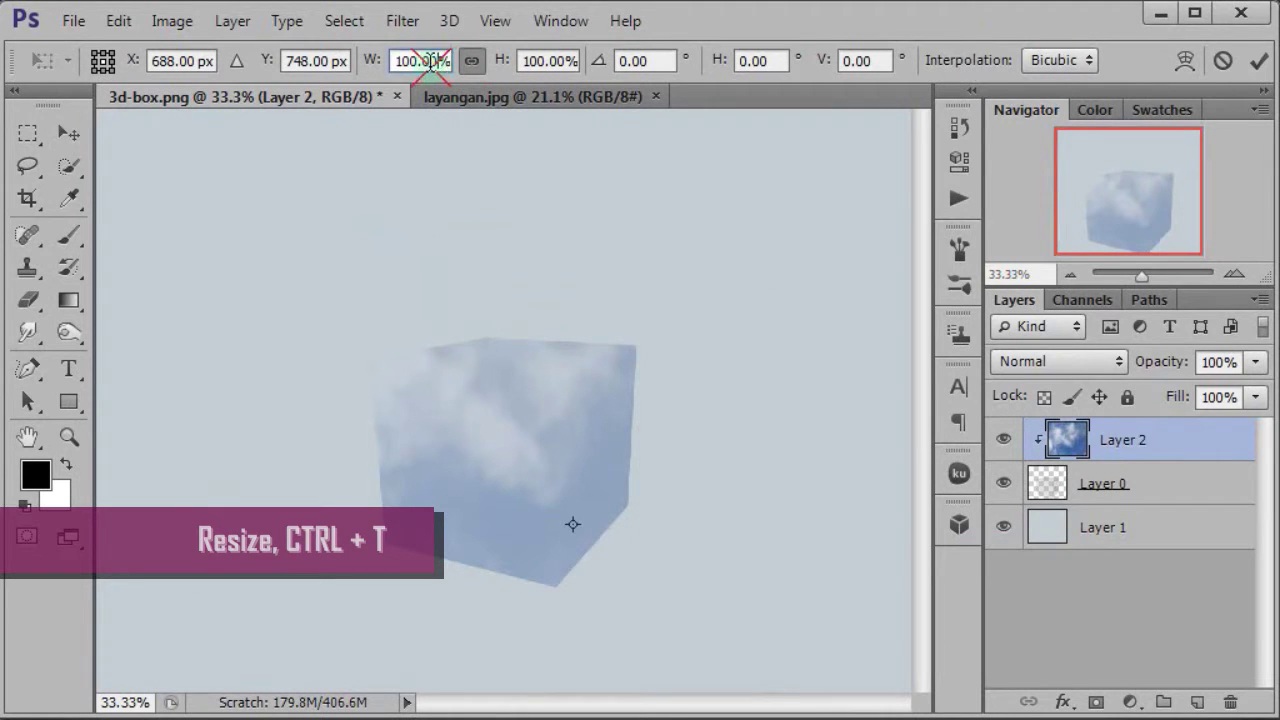
pyautogui.write('3')
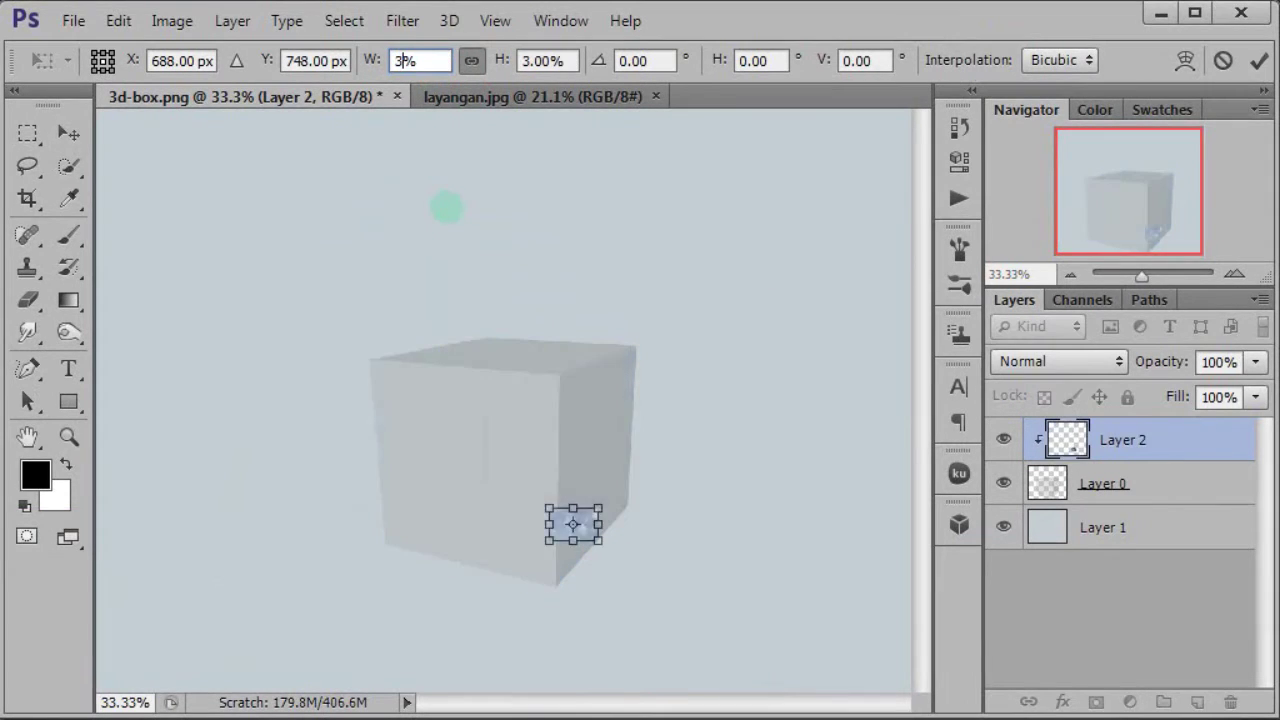
pyautogui.write('0')
pyautogui.moveTo(511, 420)
pyautogui.mouseDown()
pyautogui.moveTo(504, 385)
pyautogui.moveTo(468, 378)
pyautogui.moveTo(483, 410)
pyautogui.mouseUp()
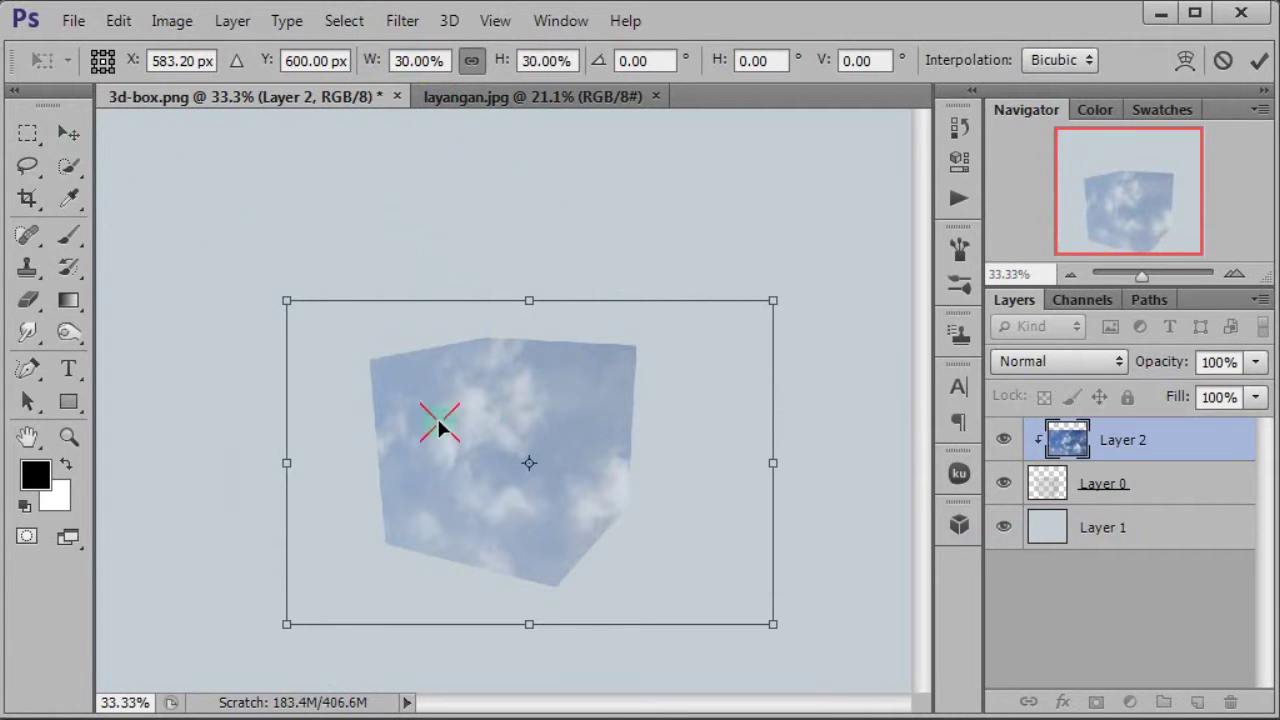
pyautogui.click(86, 141)
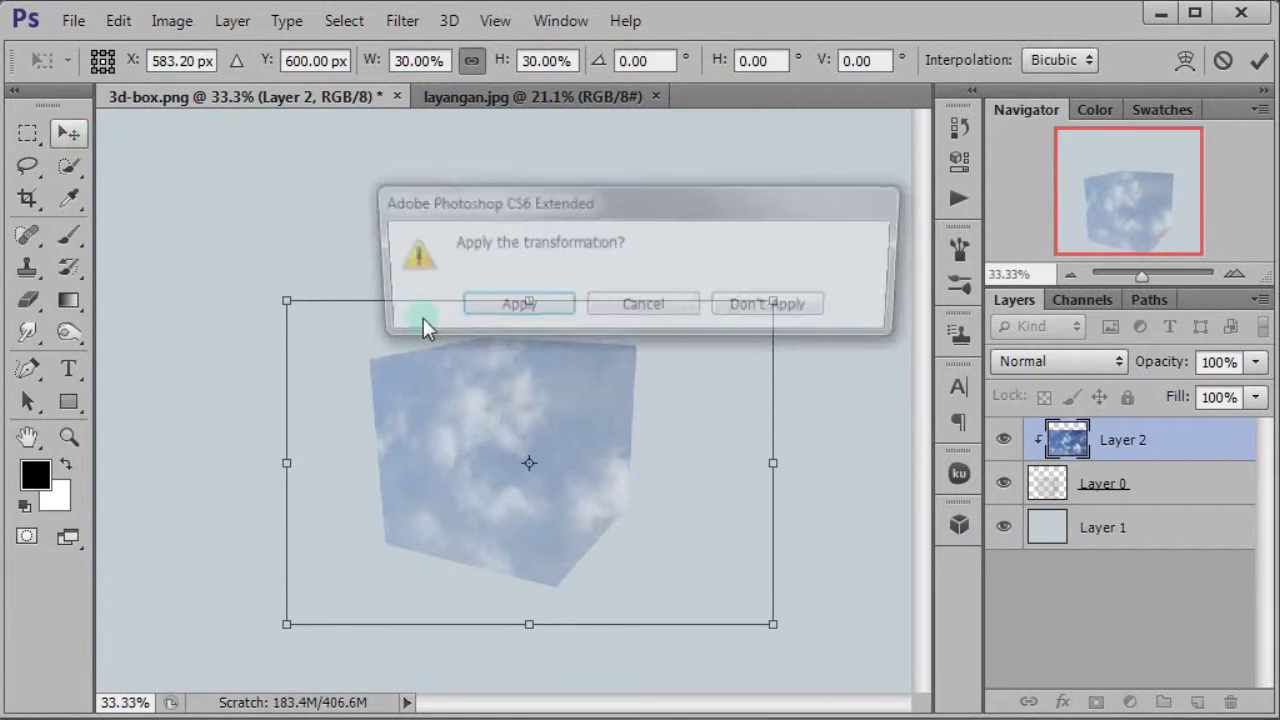
pyautogui.click(543, 314)
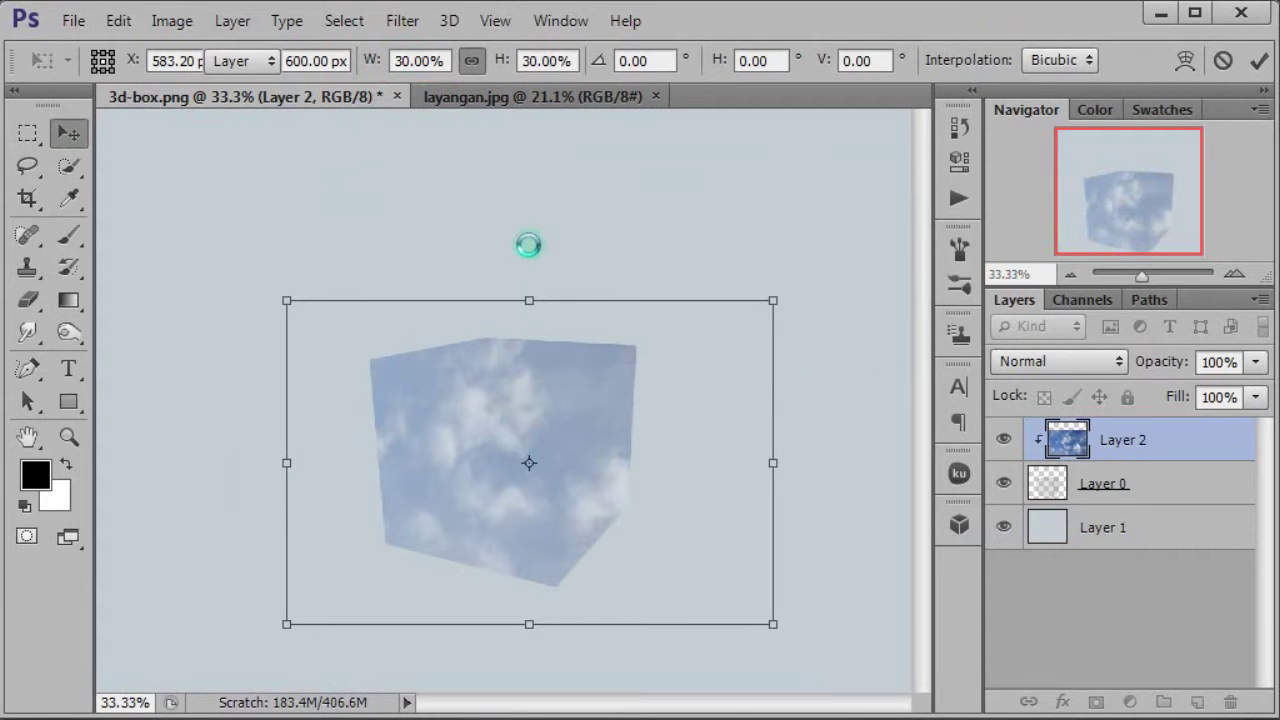
# Step: Set the cloud layer's blend mode to Soft Light
pyautogui.hotkey('ctrl', '0')
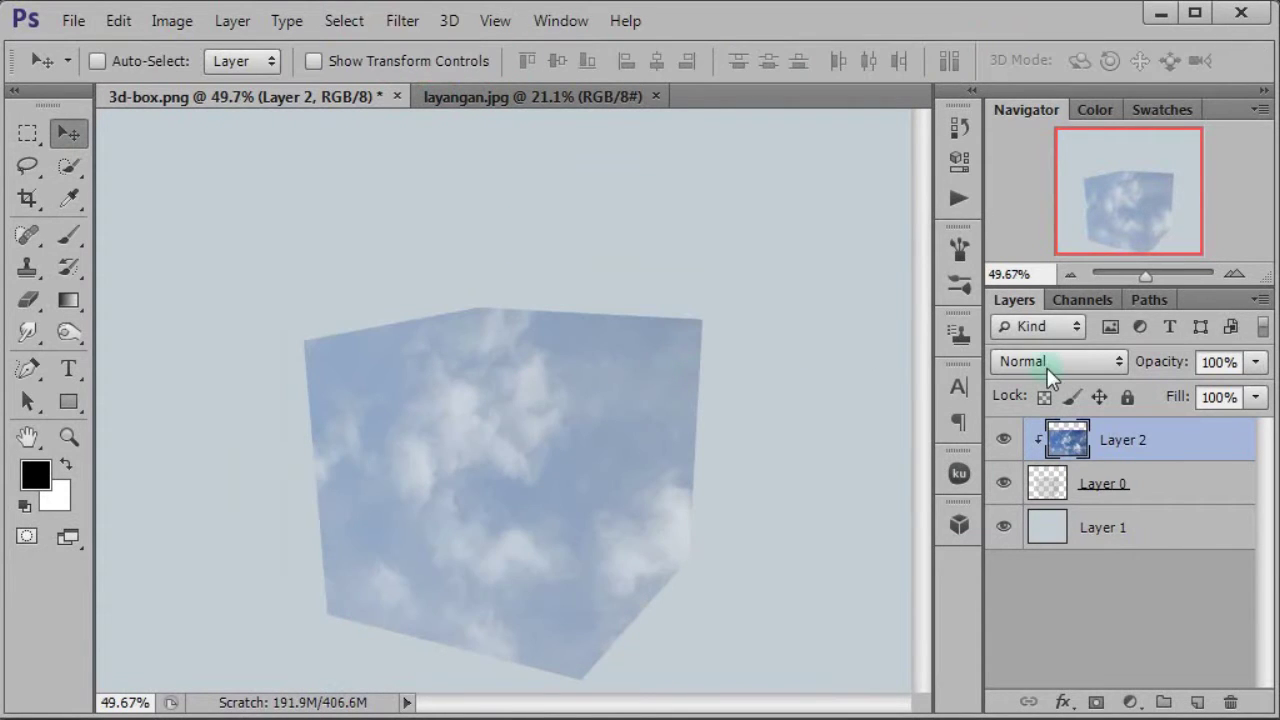
pyautogui.click(1047, 361)
pyautogui.click(966, 243)
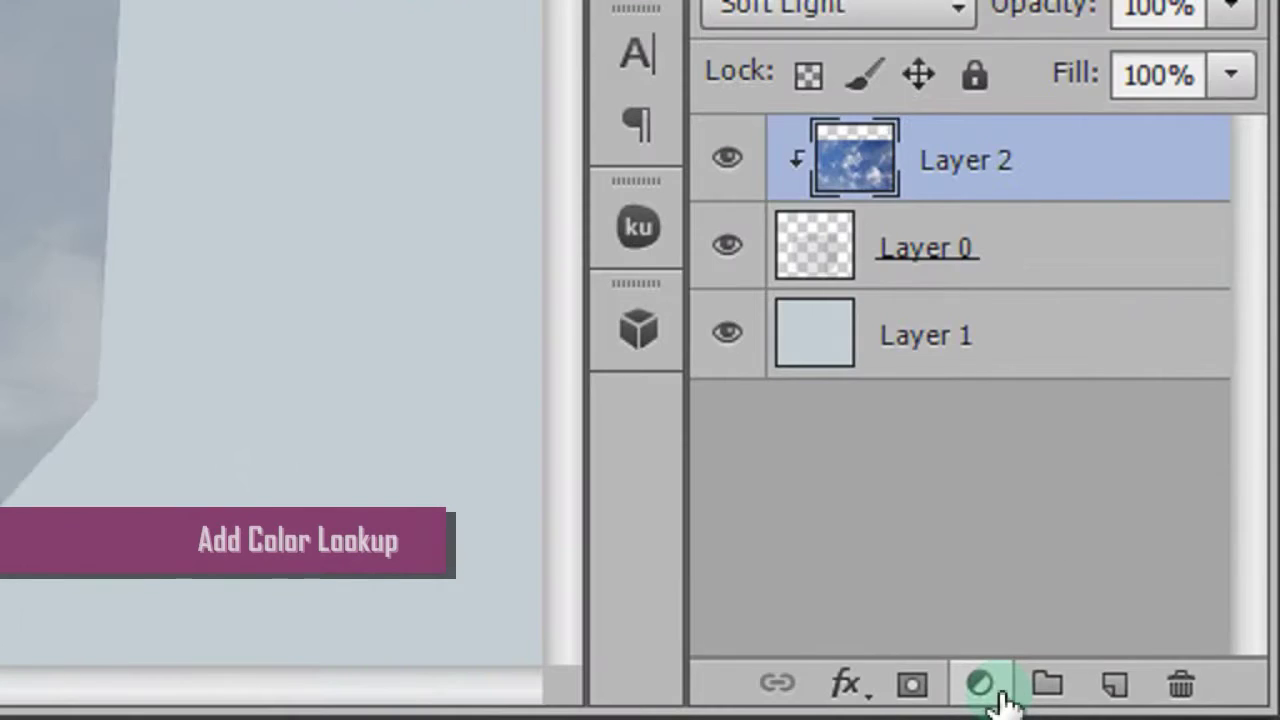
# Step: Add a Color Lookup adjustment layer clipped to Layer 2, using Crisp_Winter.look
pyautogui.click(1131, 702)
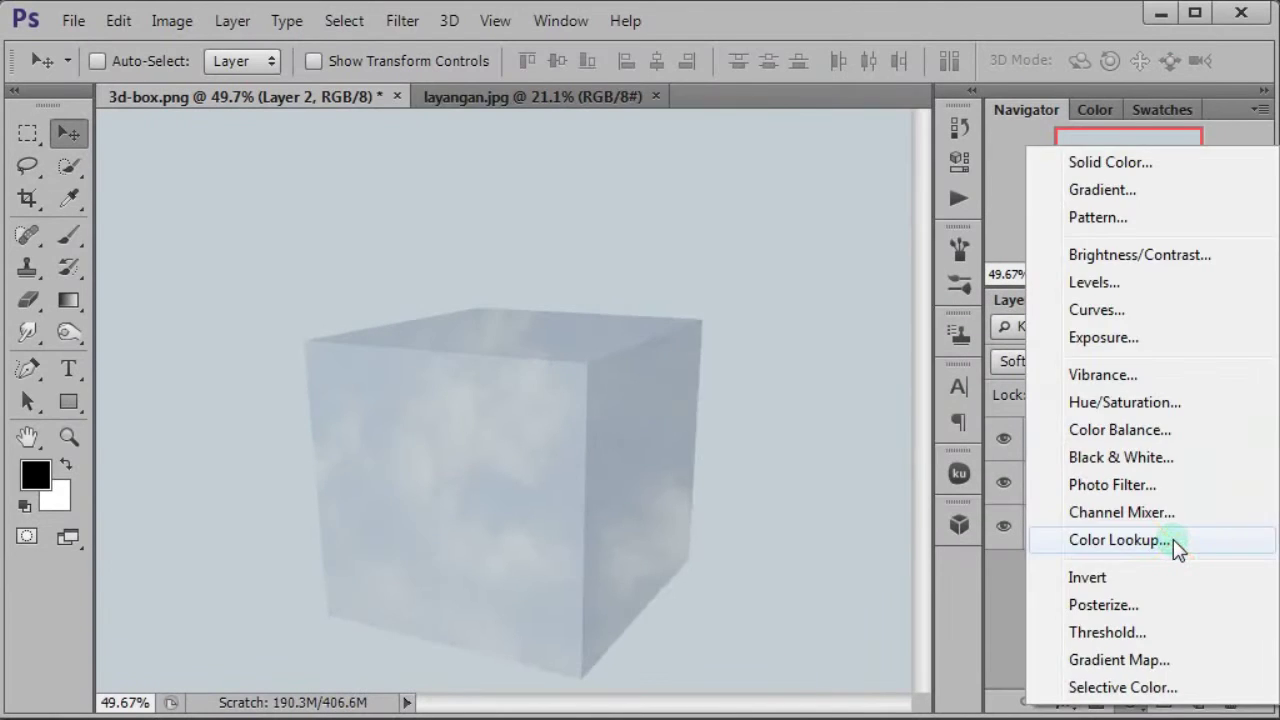
pyautogui.click(1173, 539)
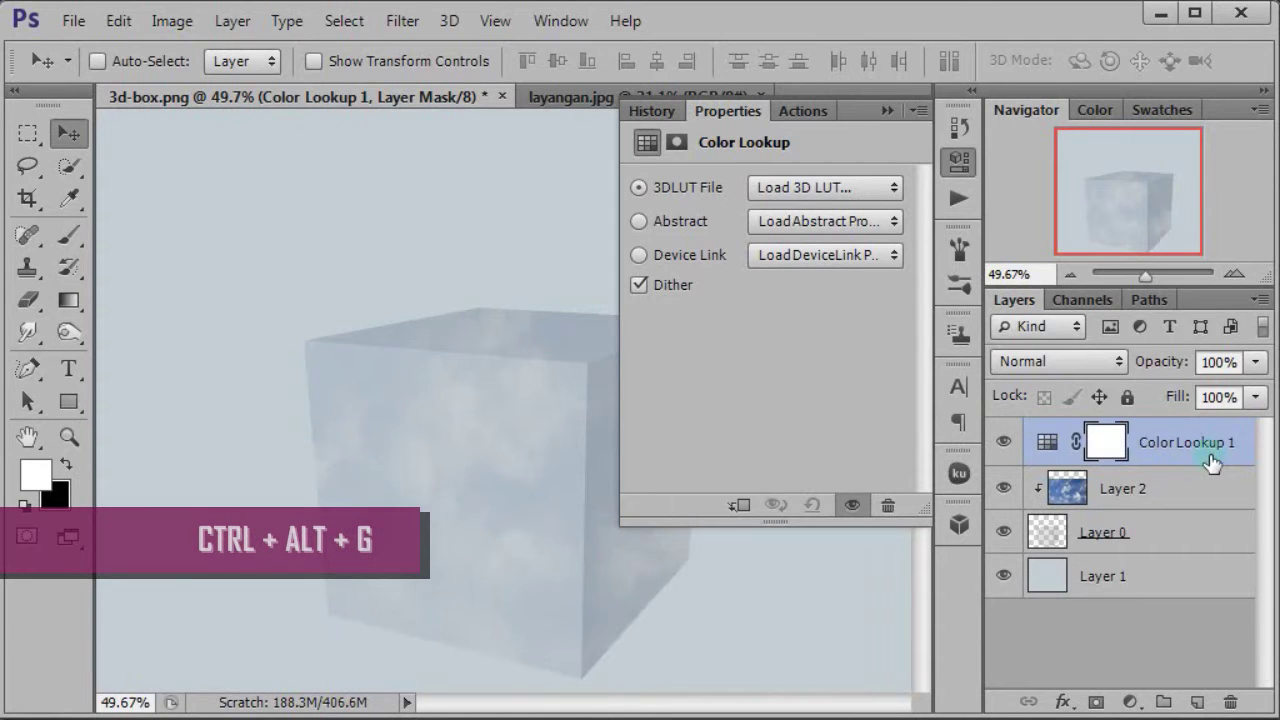
pyautogui.hotkey('ctrl', 'alt', 'g')
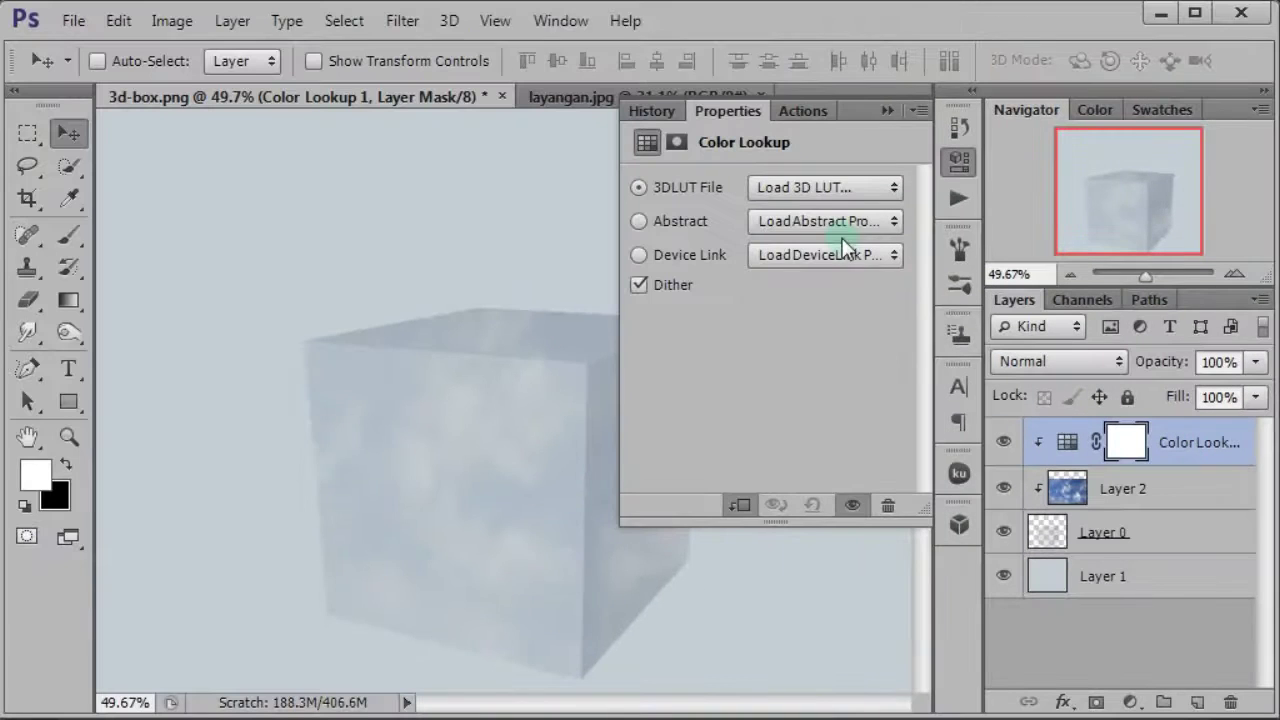
pyautogui.click(815, 185)
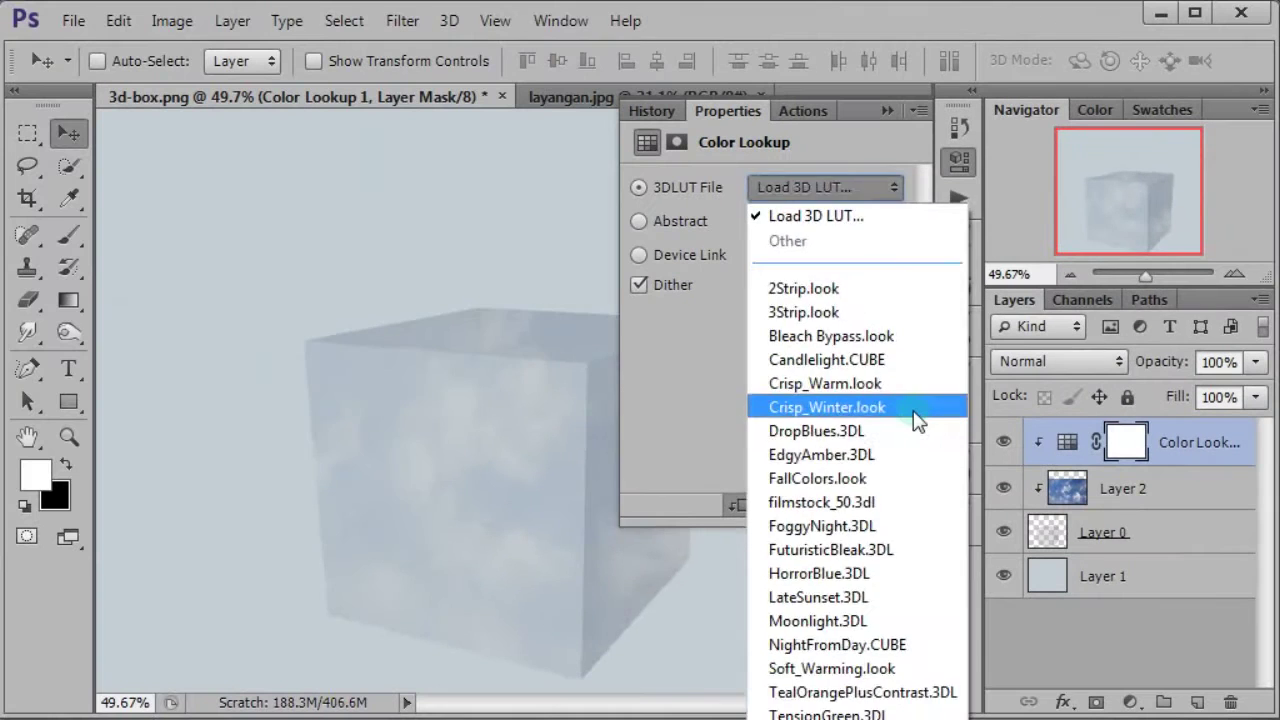
pyautogui.click(920, 415)
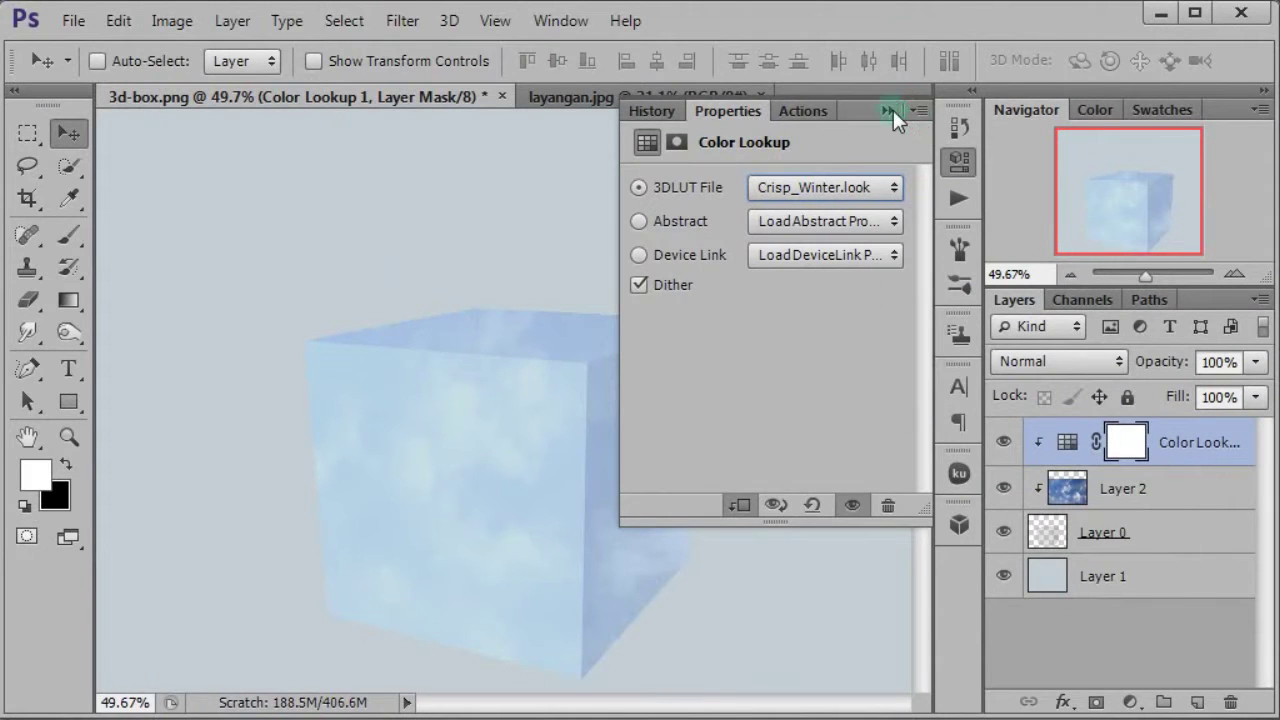
# Step: Set the Color Lookup layer to Multiply and toggle it to compare the effect
pyautogui.click(889, 110)
pyautogui.click(1060, 361)
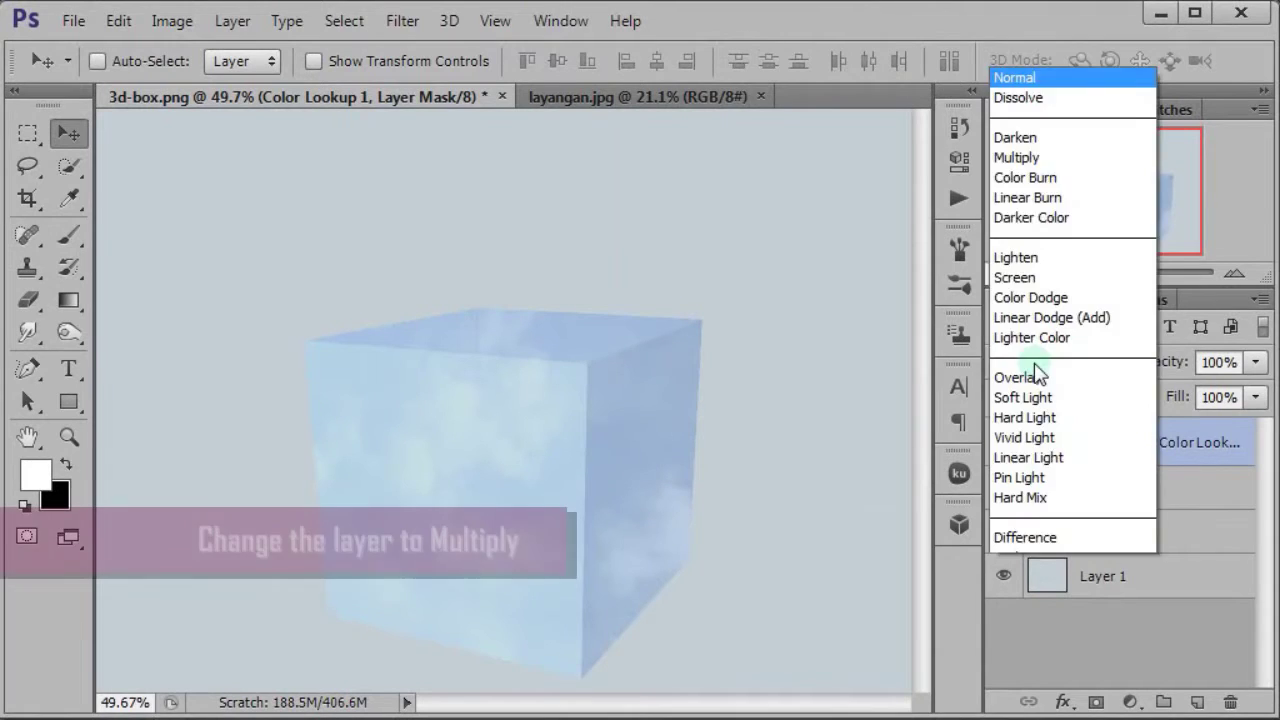
pyautogui.click(1043, 10)
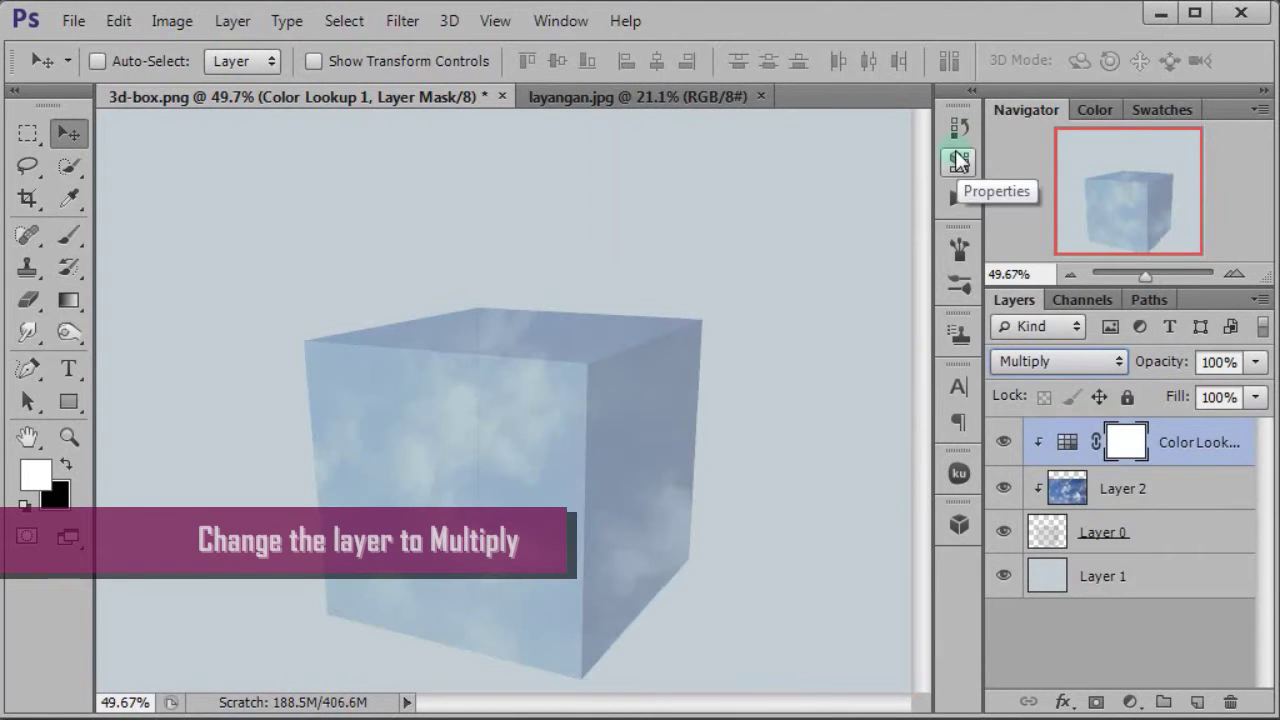
pyautogui.click(1002, 441)
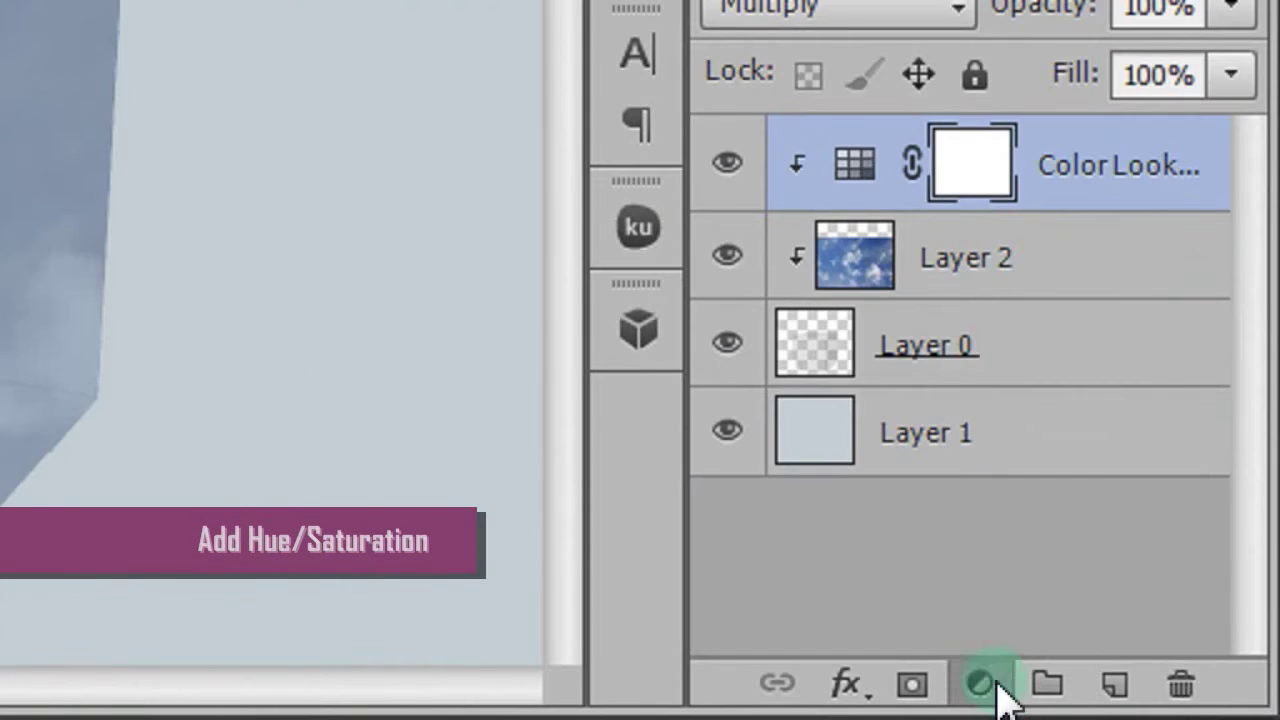
# Step: Add a clipped Hue/Saturation adjustment layer restricted to the Blues range
pyautogui.click(1133, 703)
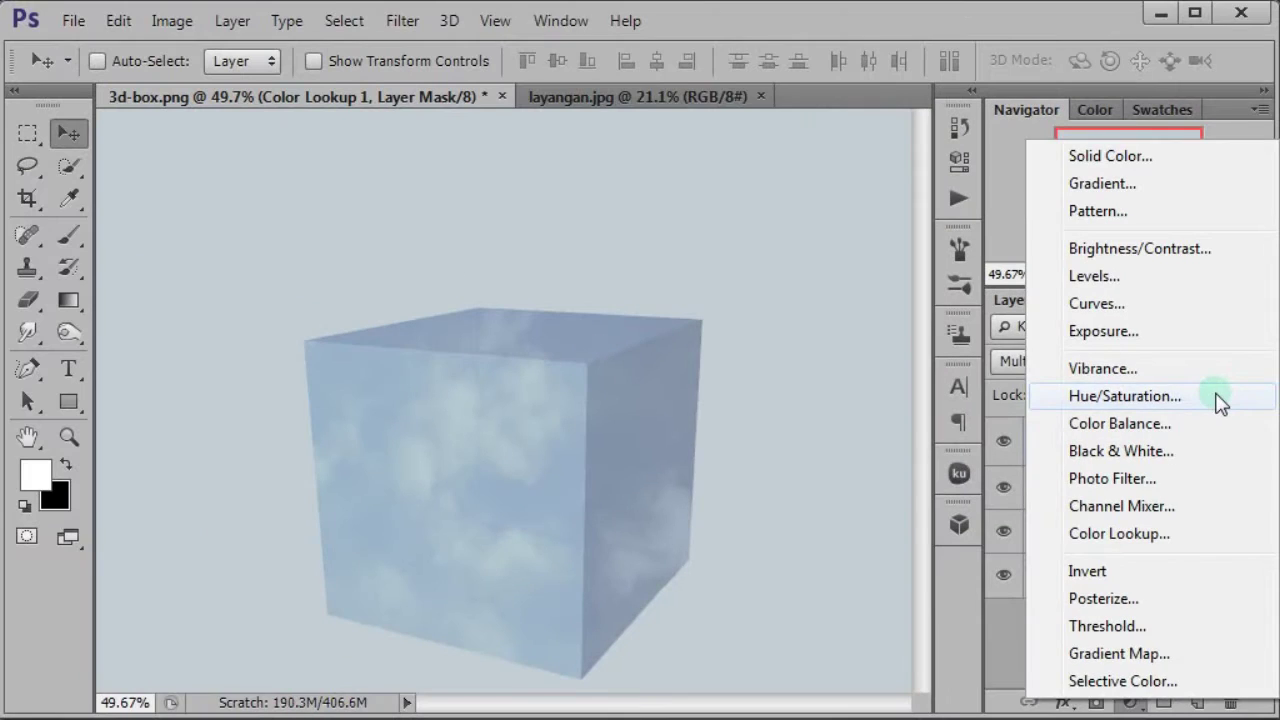
pyautogui.click(1208, 392)
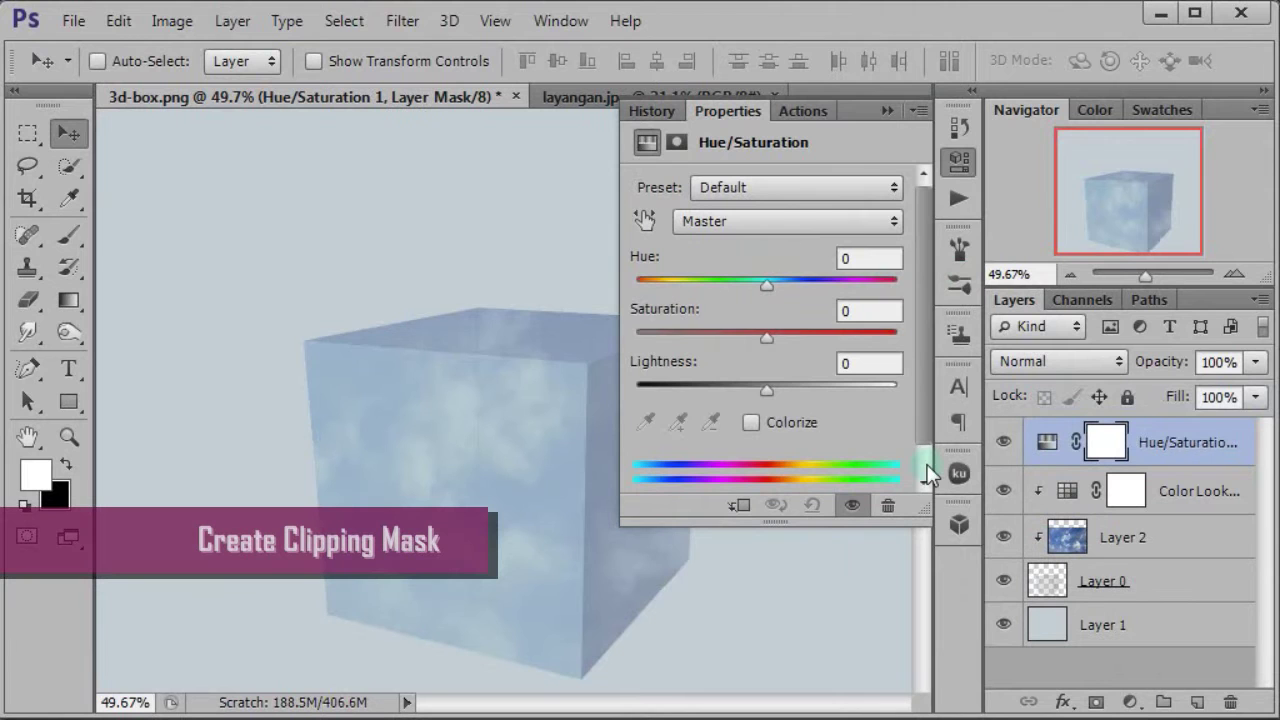
pyautogui.hotkey('ctrl', 'alt', 'g')
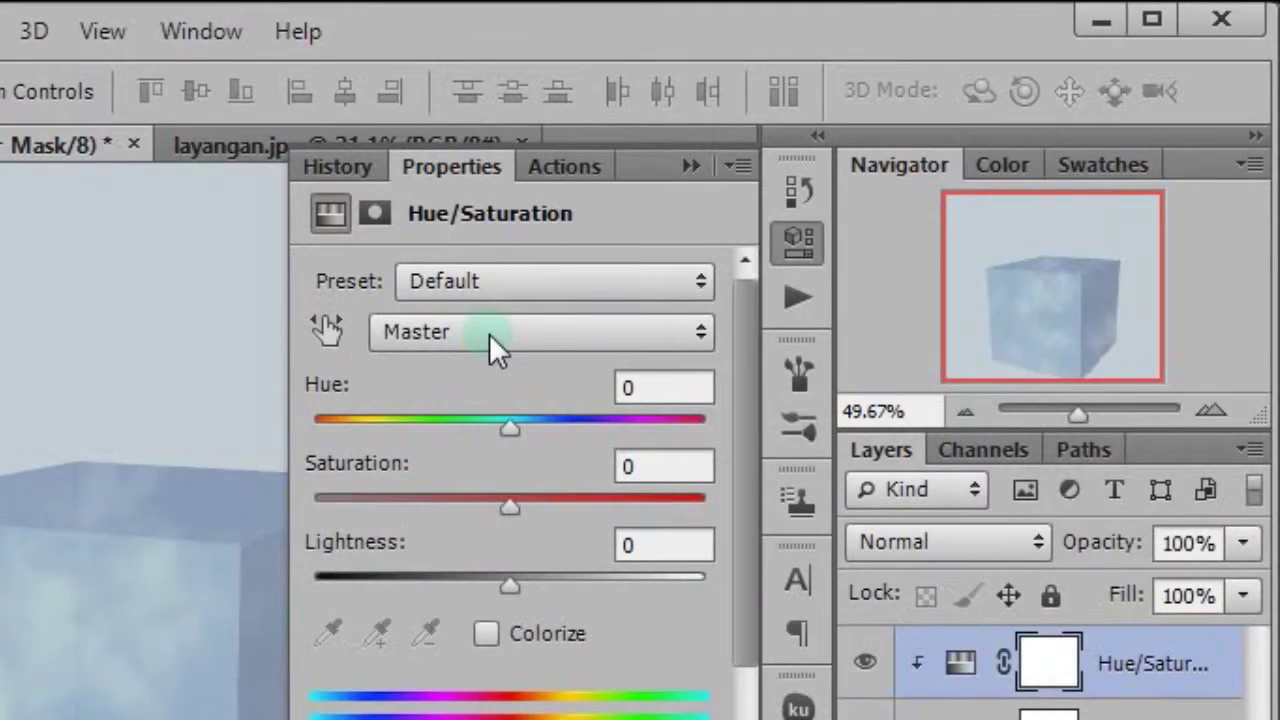
pyautogui.click(489, 333)
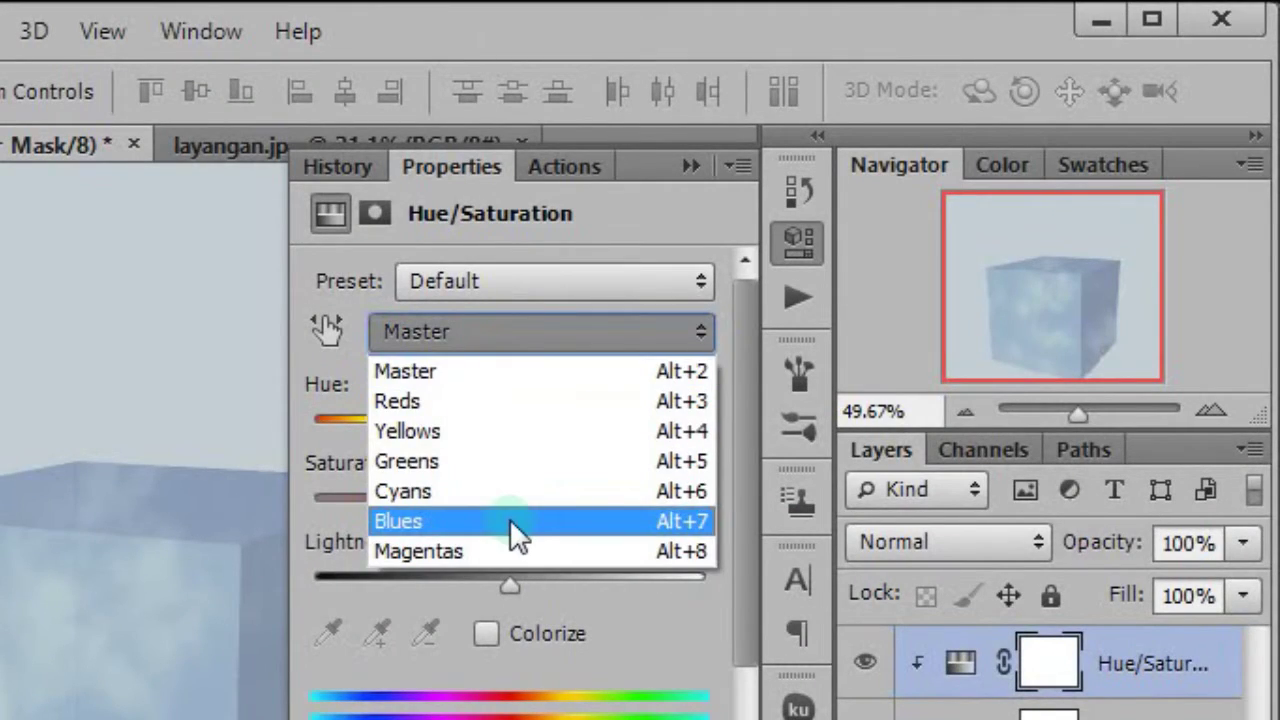
pyautogui.click(509, 520)
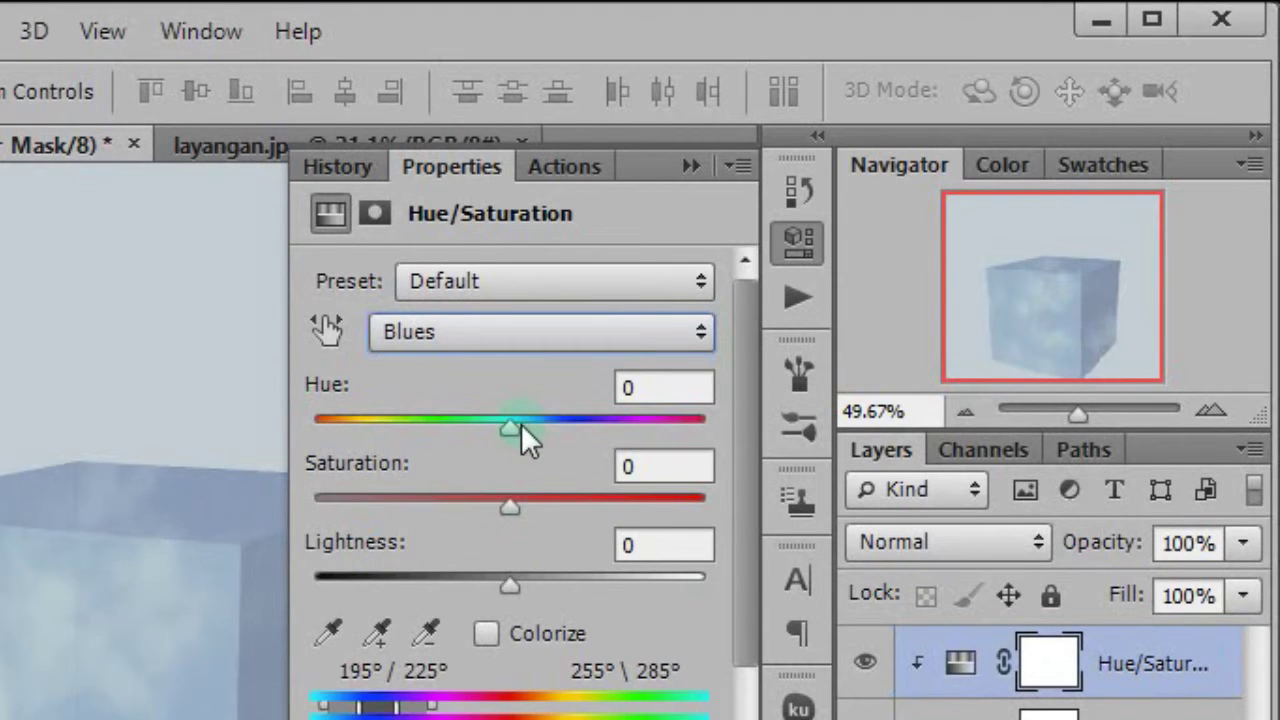
# Step: Set the Blues to Hue +5, Saturation +44, Lightness -11, then hide the layer to compare
pyautogui.moveTo(519, 425); pyautogui.dragTo(558, 423)
pyautogui.doubleClick(680, 385)
pyautogui.write('+5')
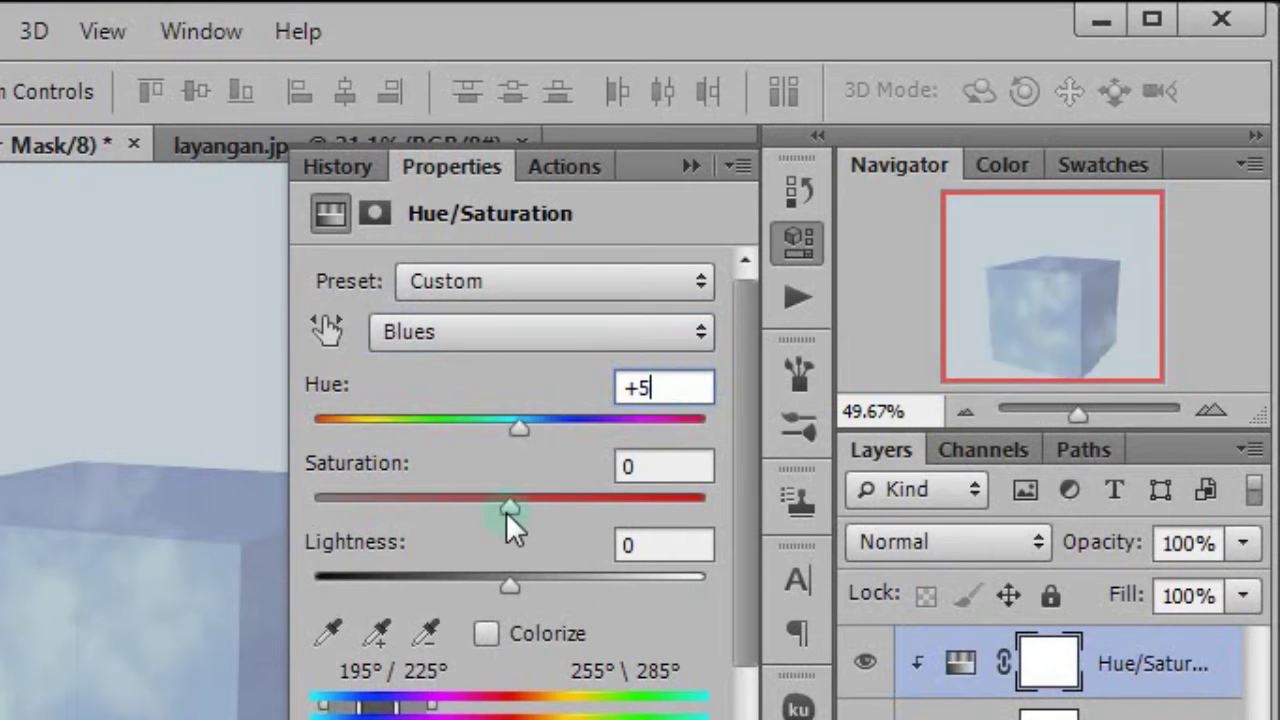
pyautogui.moveTo(506, 511); pyautogui.dragTo(600, 489)
pyautogui.moveTo(652, 466); pyautogui.dragTo(678, 466)
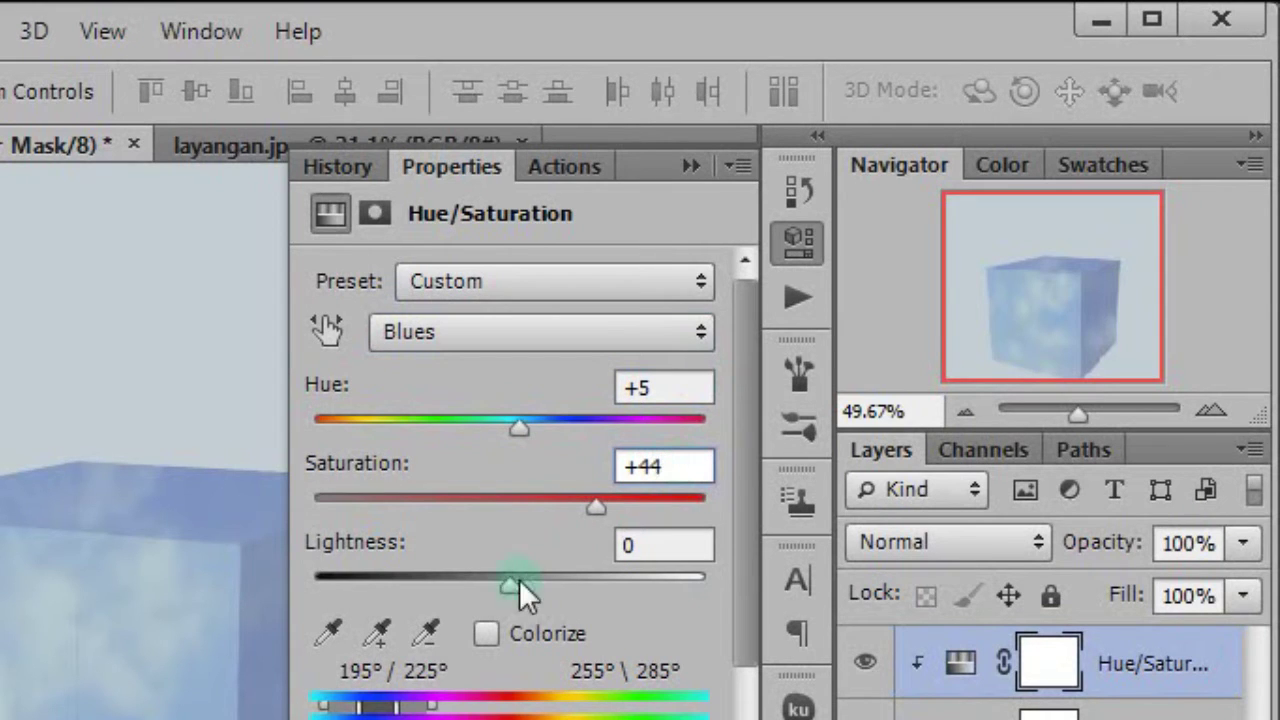
pyautogui.moveTo(493, 581); pyautogui.dragTo(489, 581)
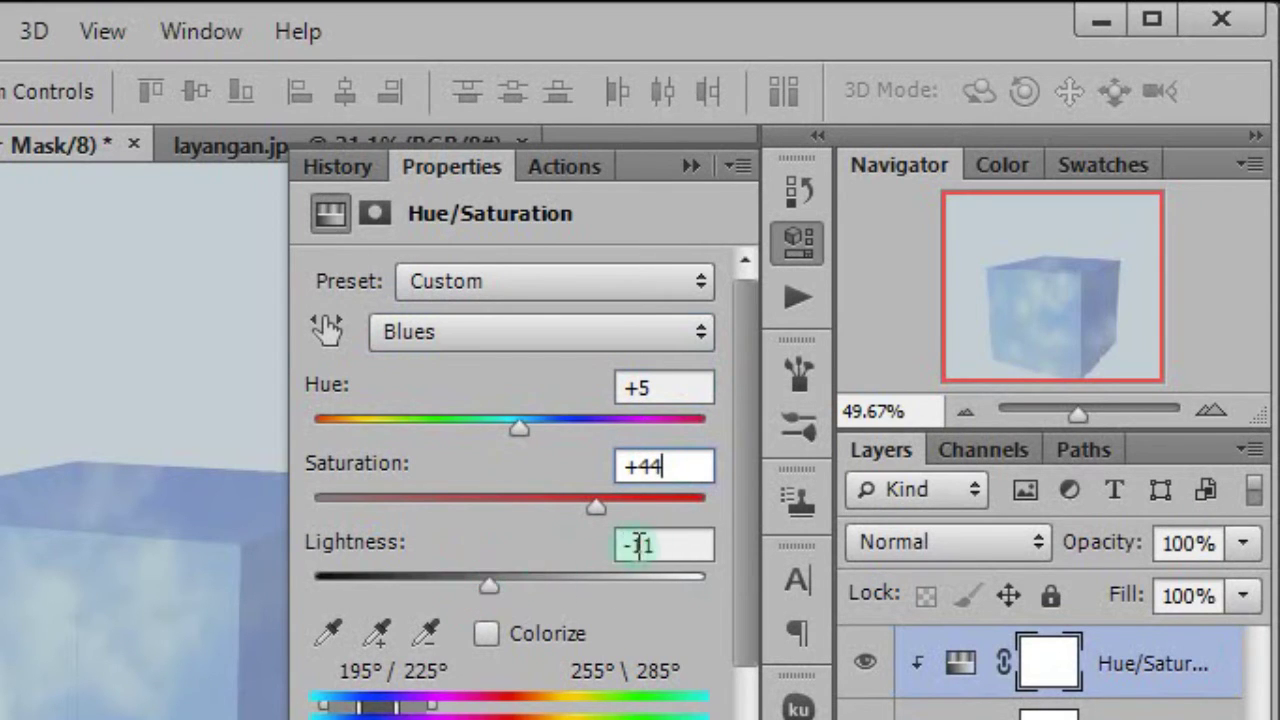
pyautogui.moveTo(640, 548); pyautogui.dragTo(678, 548)
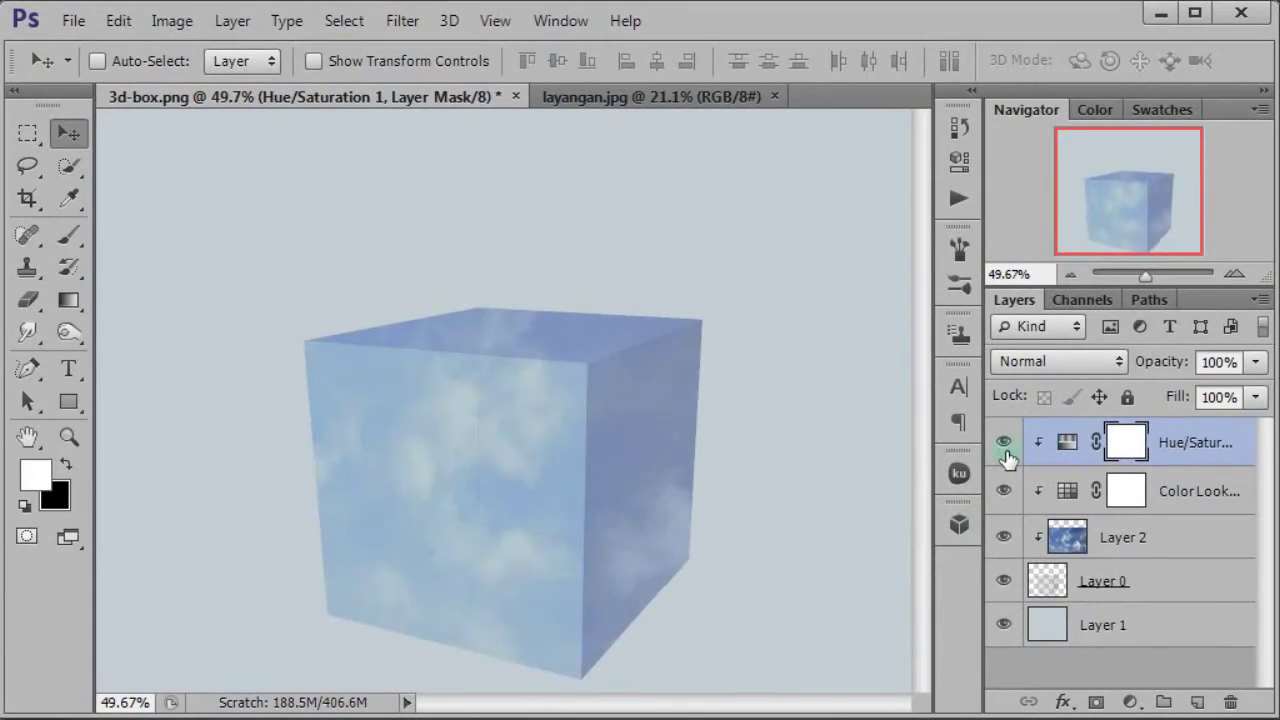
pyautogui.click(1005, 443)
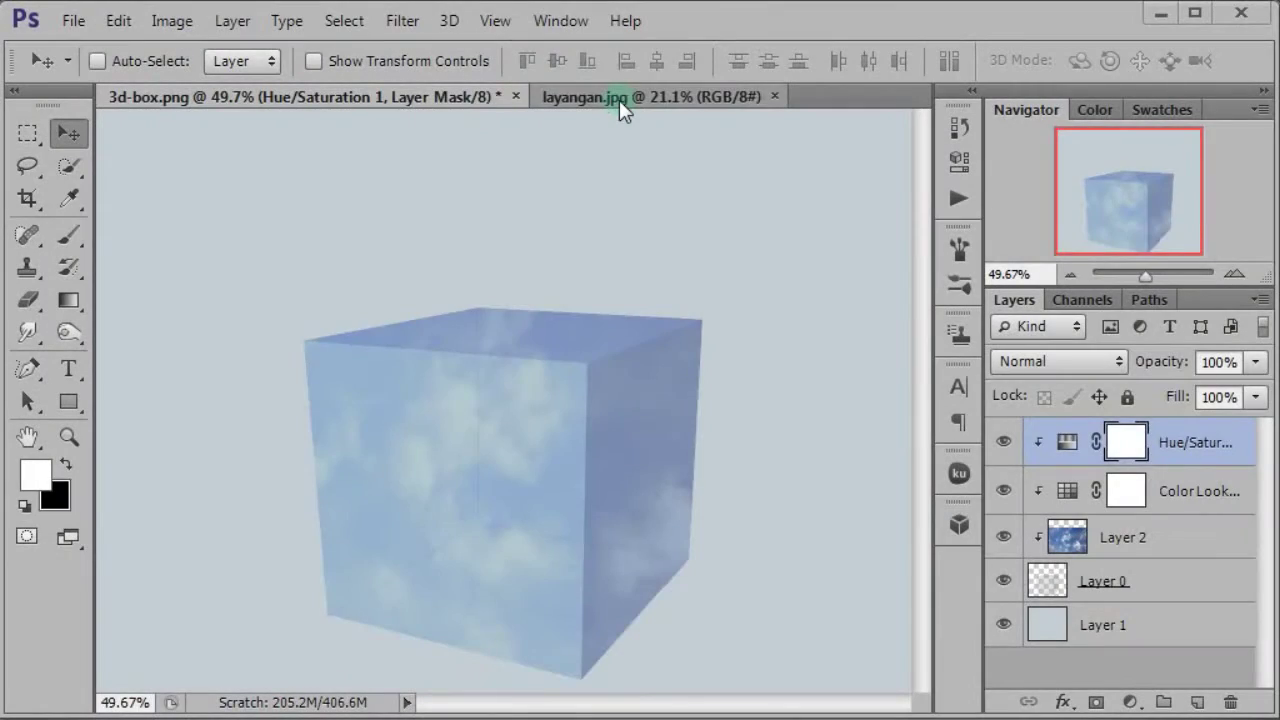
# Step: In layangan.jpg, set the Quick Selection Tool to Add to selection mode
pyautogui.click(619, 100)
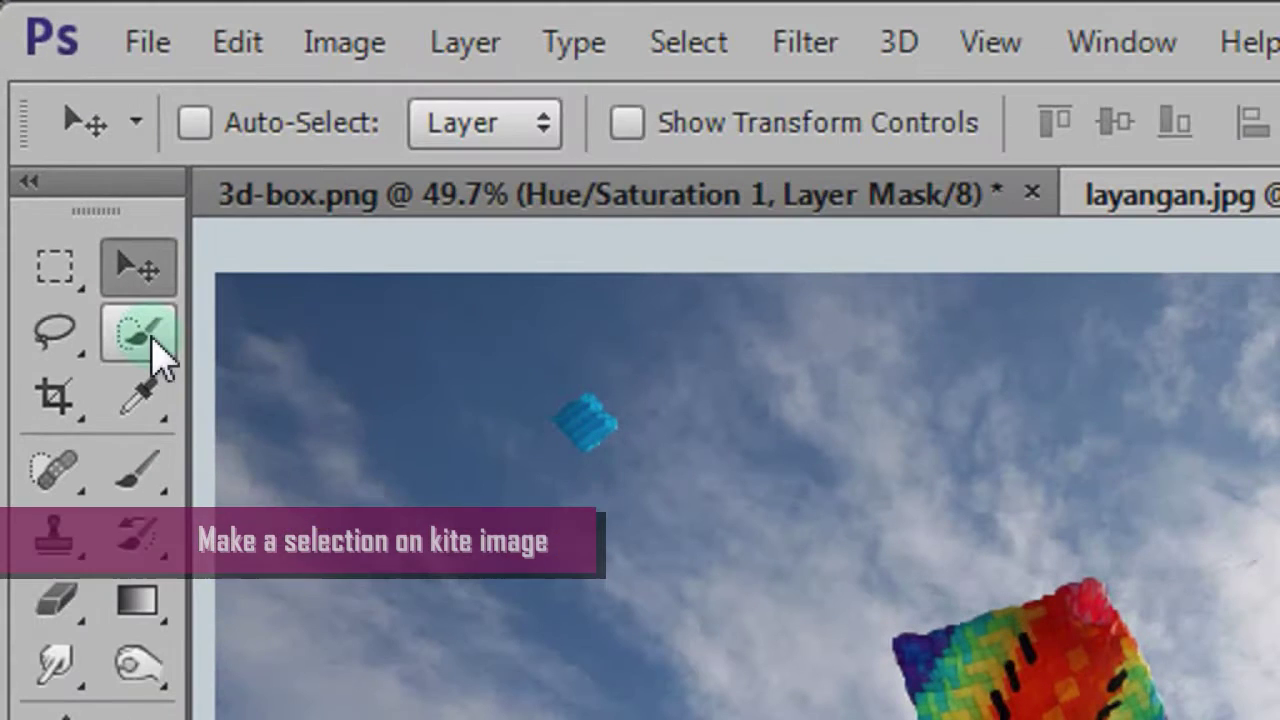
pyautogui.click(75, 167)
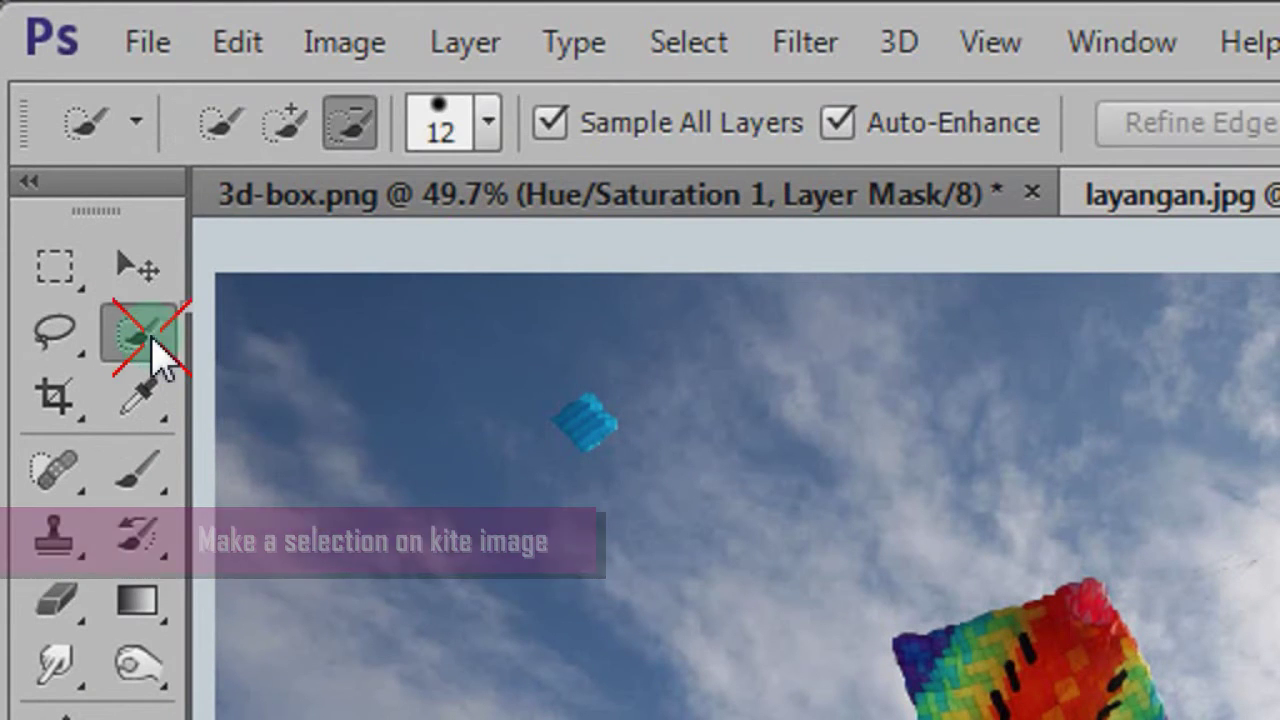
pyautogui.moveTo(155, 340); pyautogui.dragTo(537, 345)
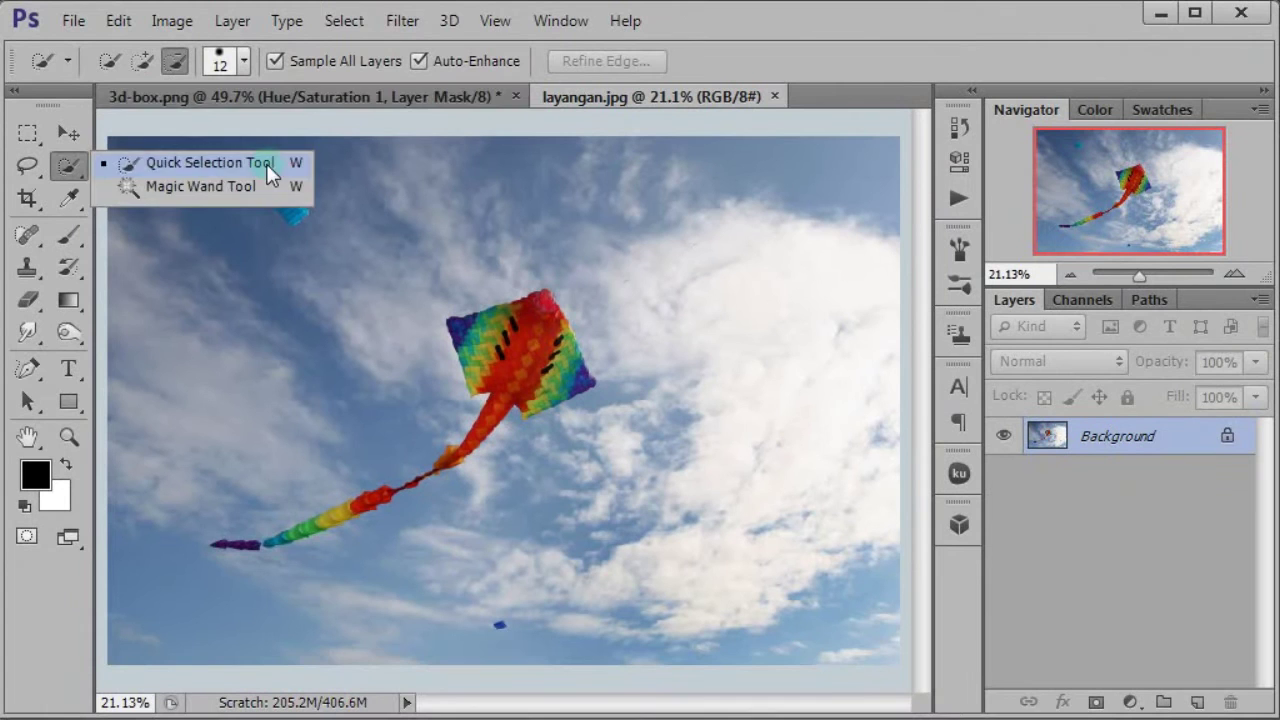
pyautogui.click(540, 345)
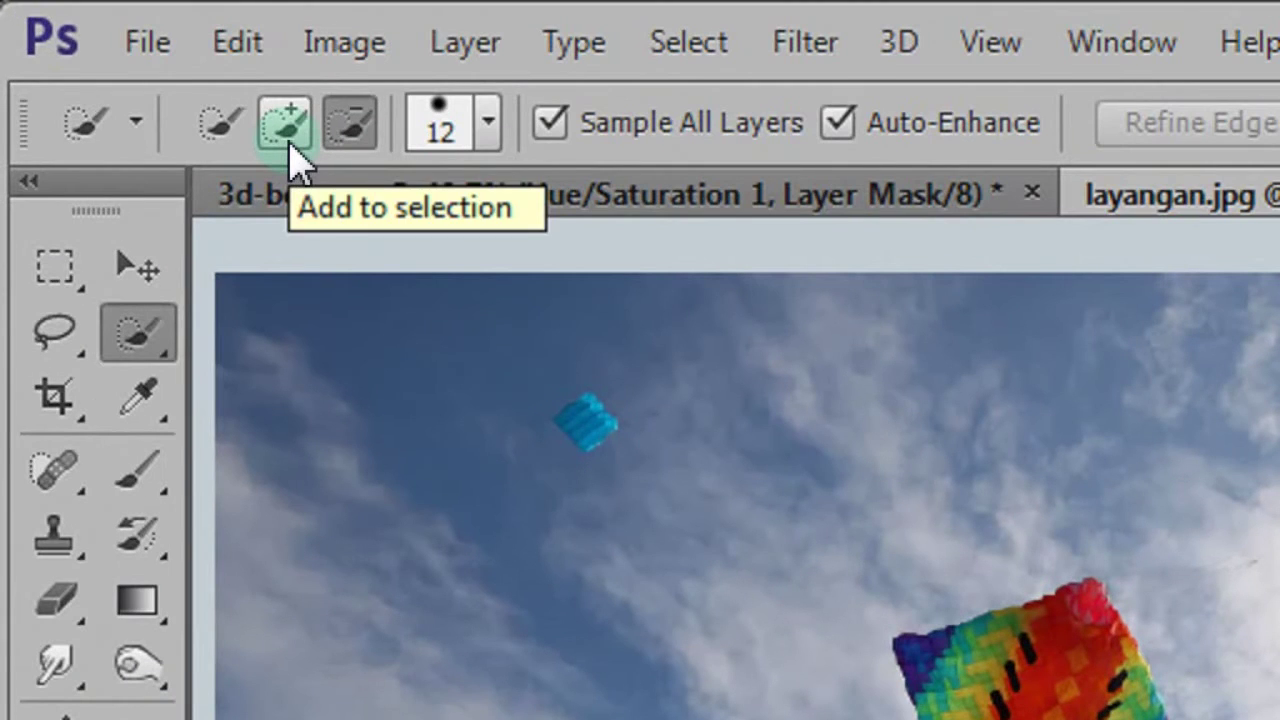
pyautogui.click(289, 144)
# Step: Brush a selection over the kite's body and its tail down to the purple end
pyautogui.hotkey('ctrl', 'Tab')
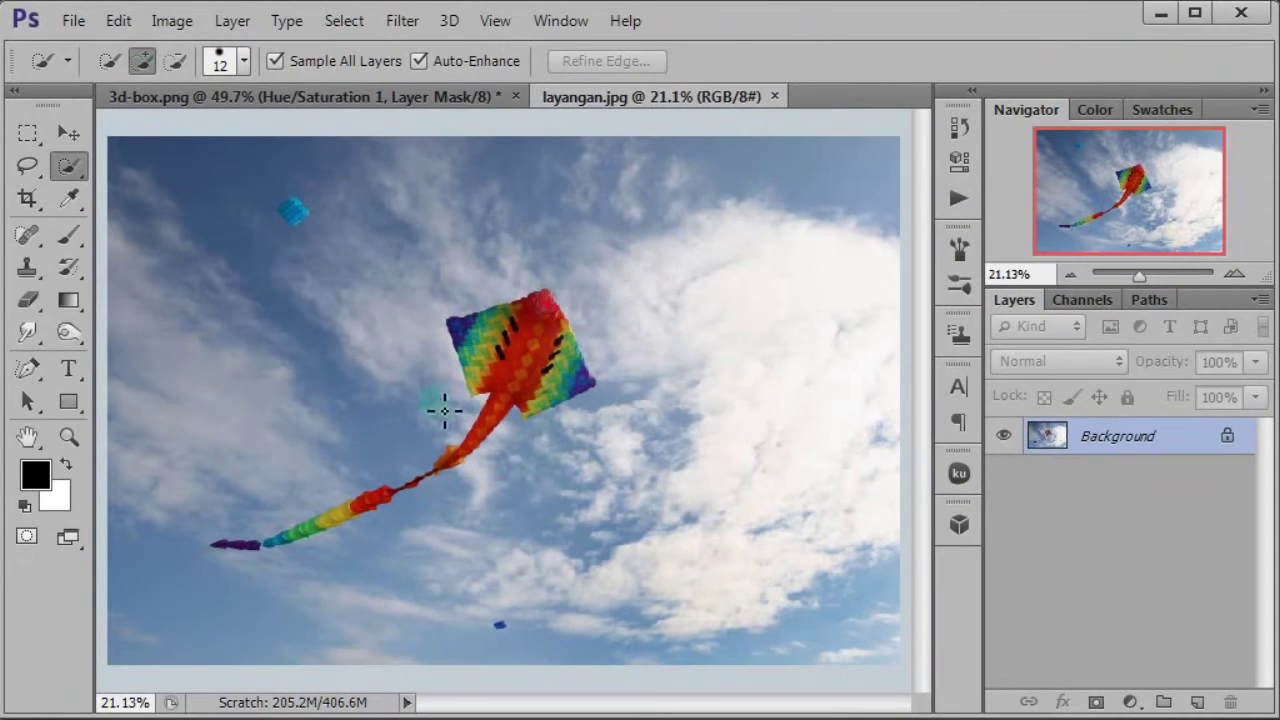
pyautogui.moveTo(552, 298); pyautogui.dragTo(558, 330)
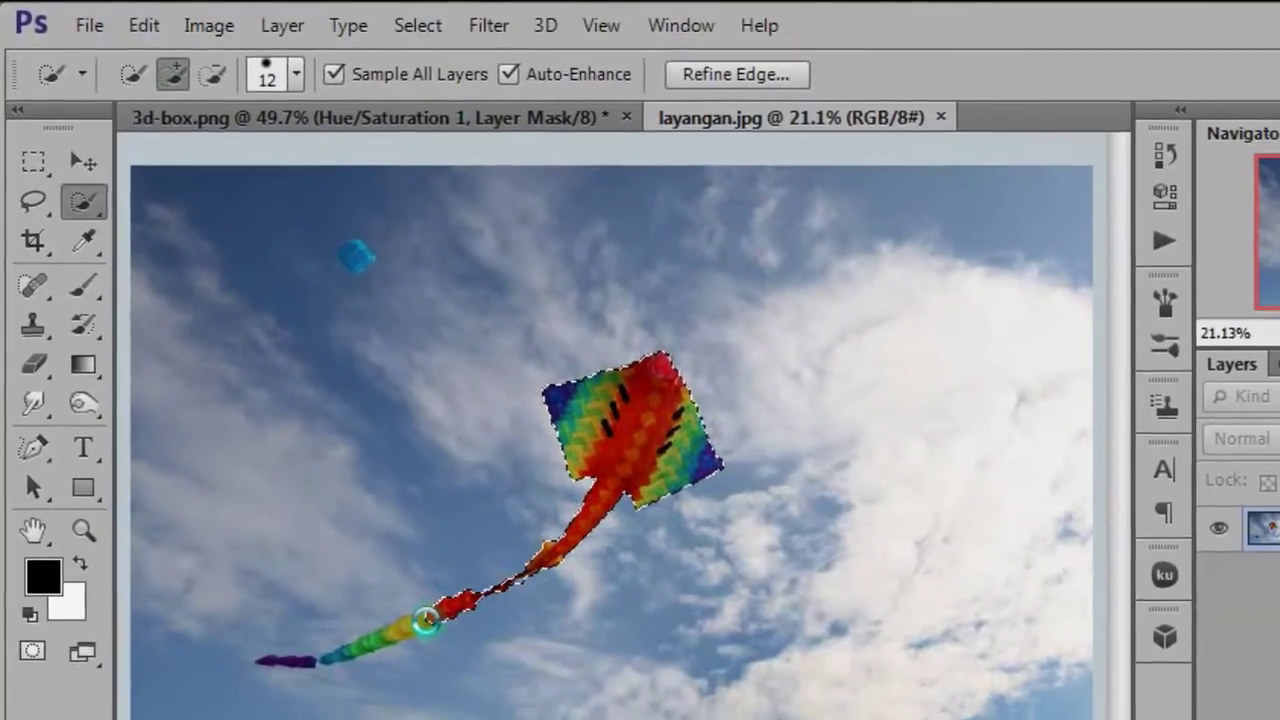
pyautogui.moveTo(560, 660); pyautogui.dragTo(505, 705)
pyautogui.moveTo(427, 605); pyautogui.dragTo(300, 626)
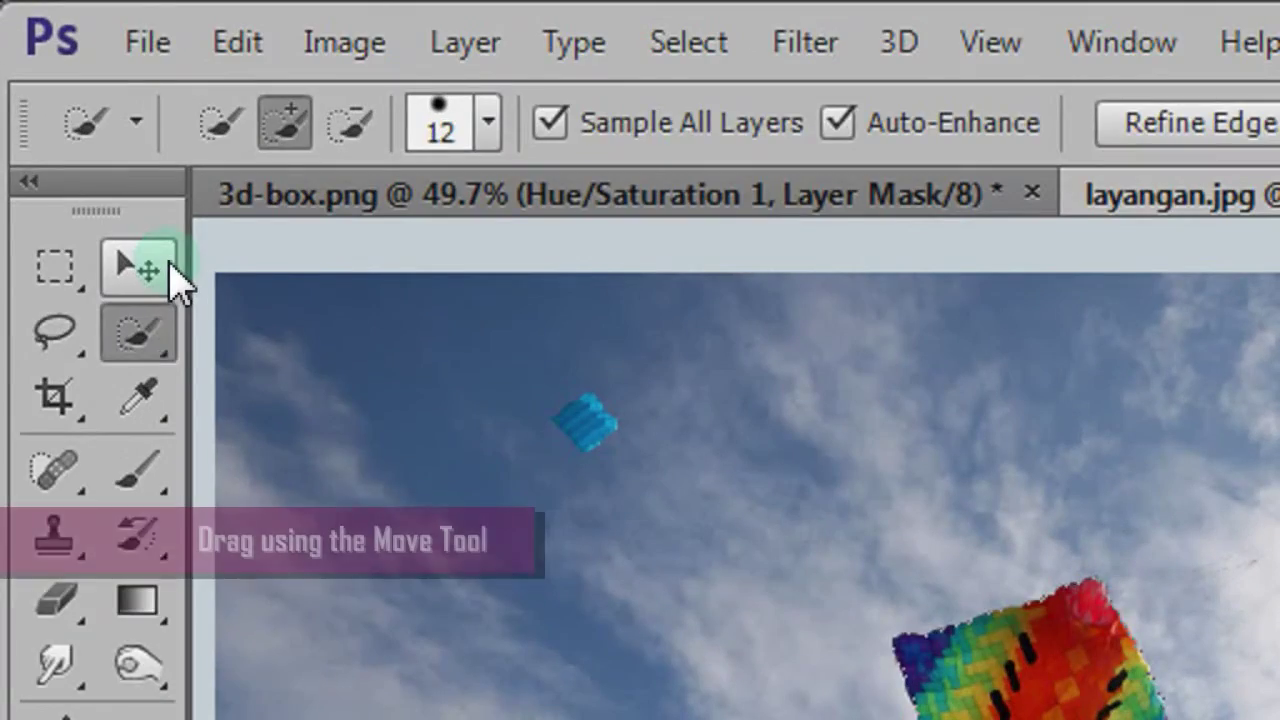
# Step: Drag the kite into 3d-box.png as Layer 3, flip it horizontally, and place it over the cube
pyautogui.click(84, 132)
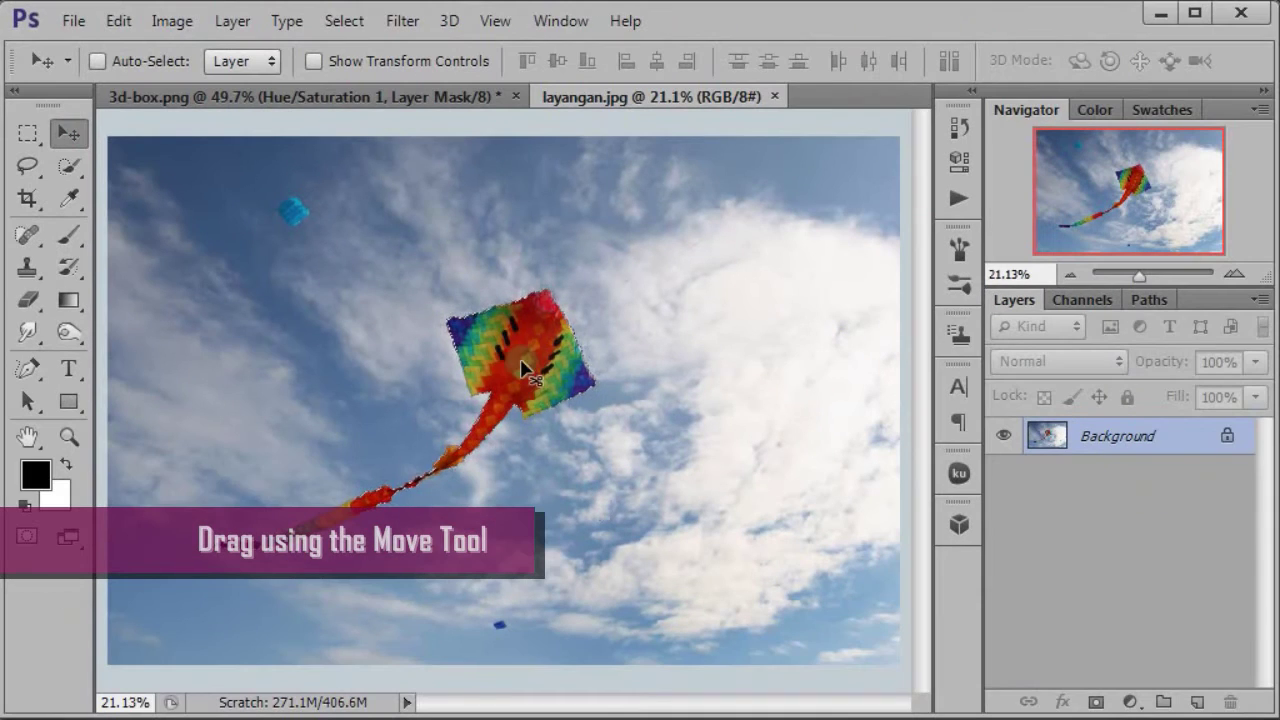
pyautogui.moveTo(521, 367); pyautogui.dragTo(509, 389)
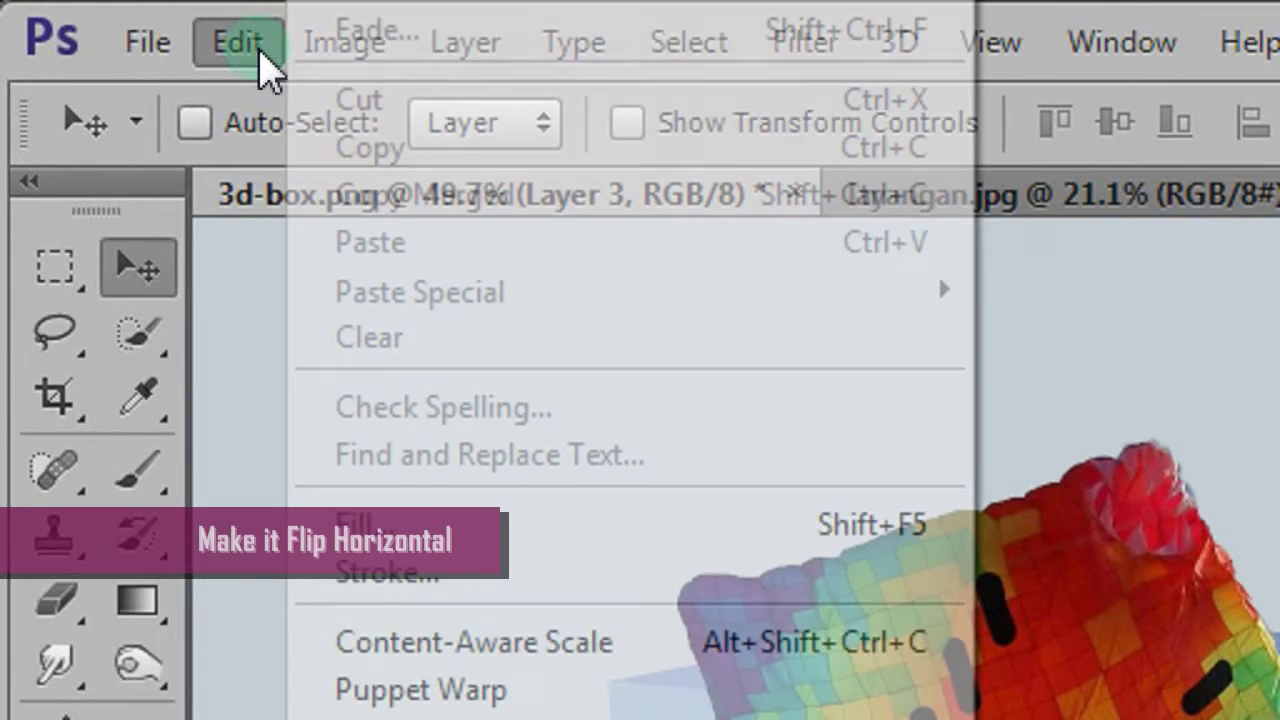
pyautogui.click(129, 24)
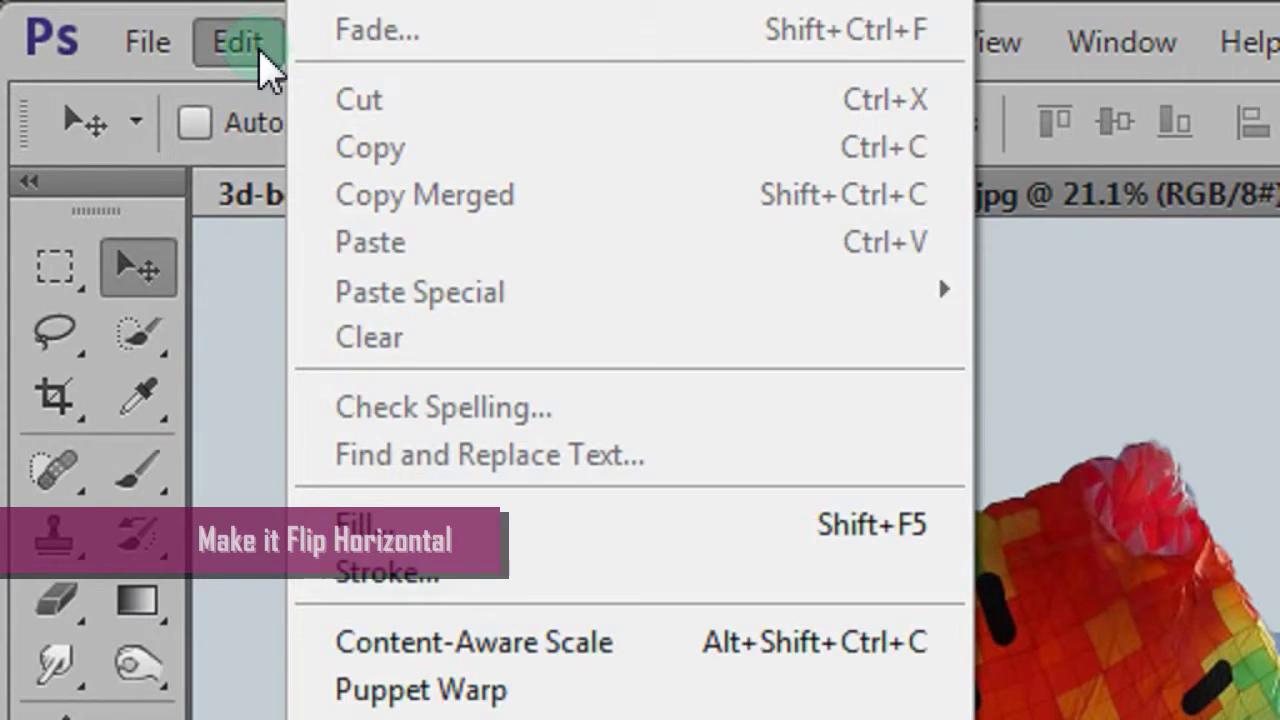
pyautogui.moveTo(203, 393)
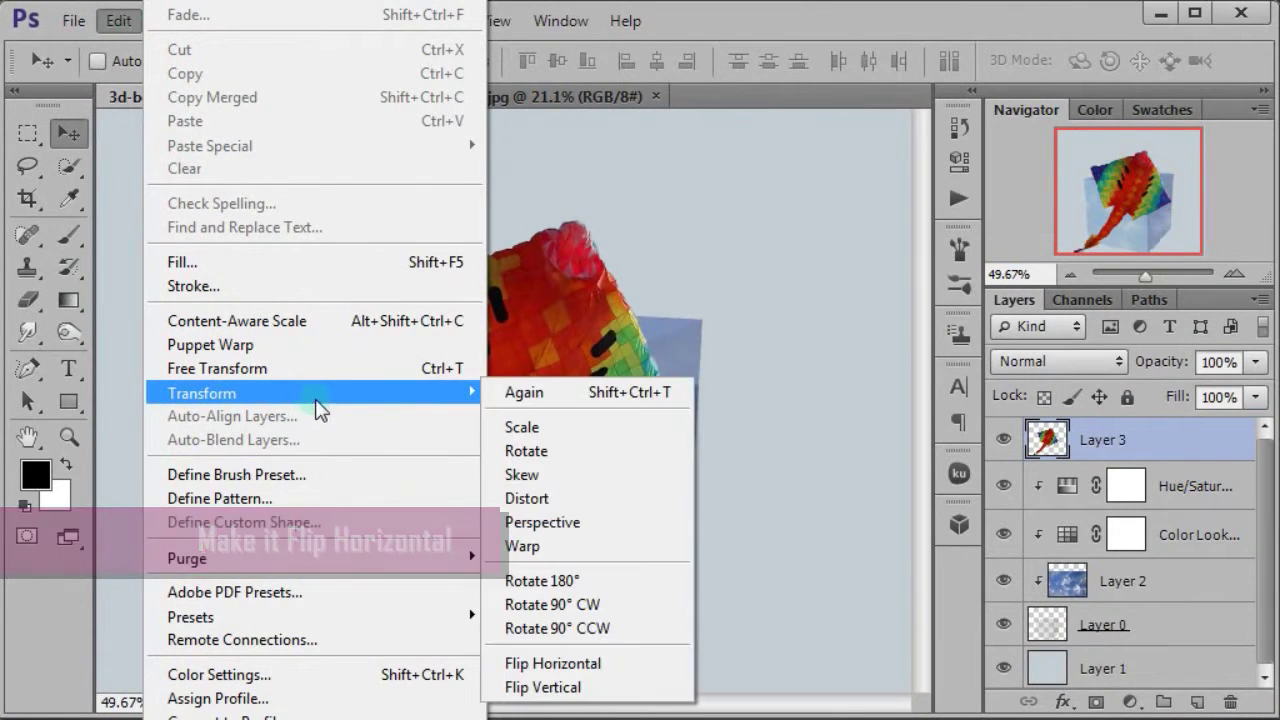
pyautogui.click(600, 663)
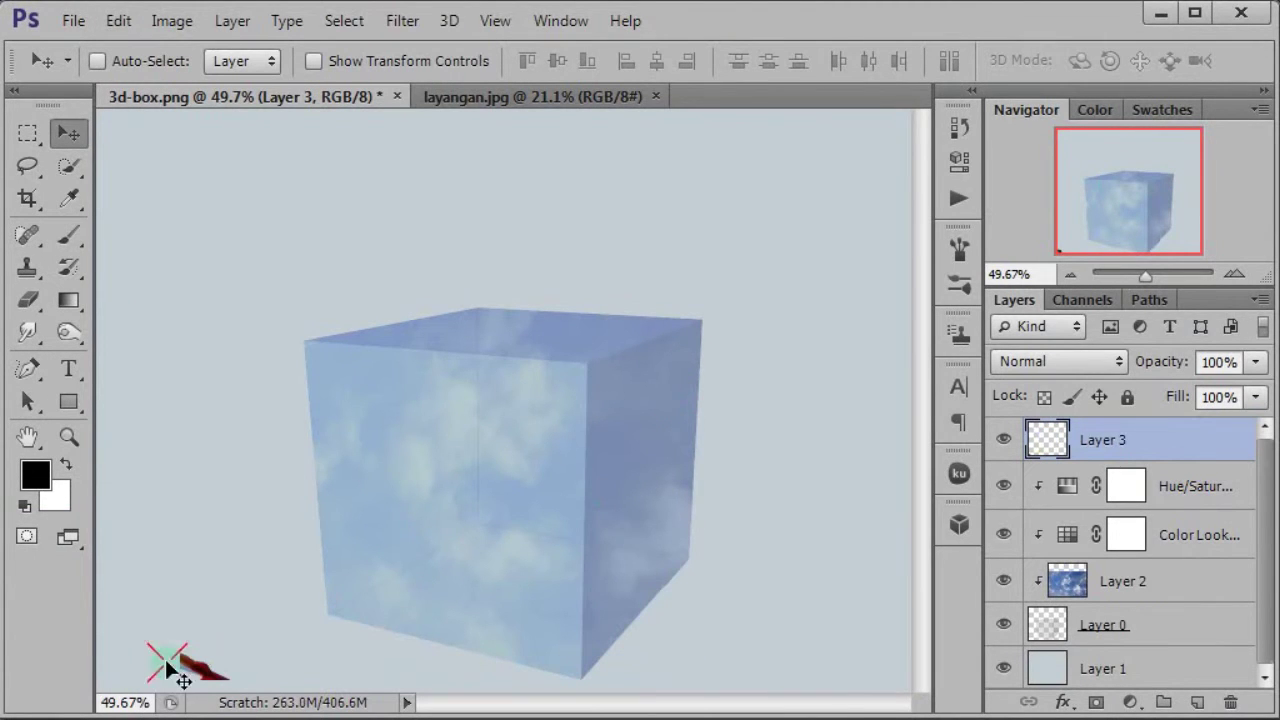
pyautogui.moveTo(168, 662); pyautogui.dragTo(594, 349)
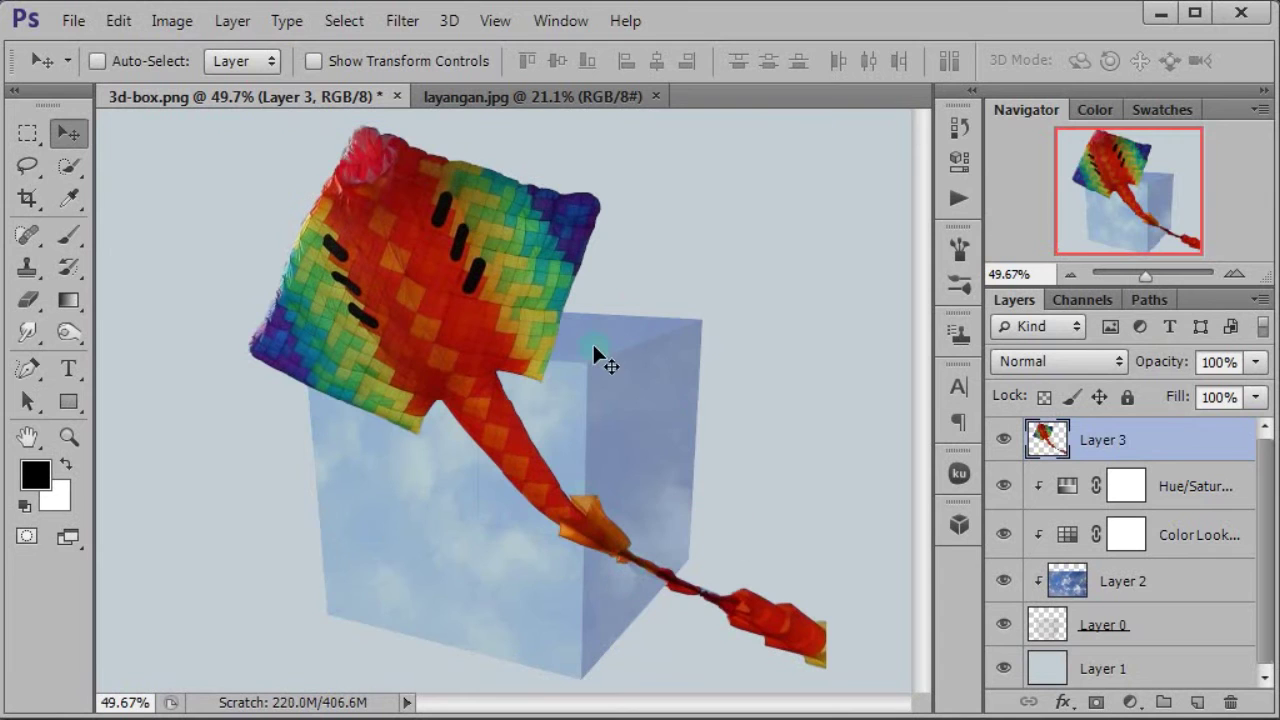
# Step: Scale the kite to 30% and move it onto the cube's top edge
pyautogui.hotkey('ctrl', 't')
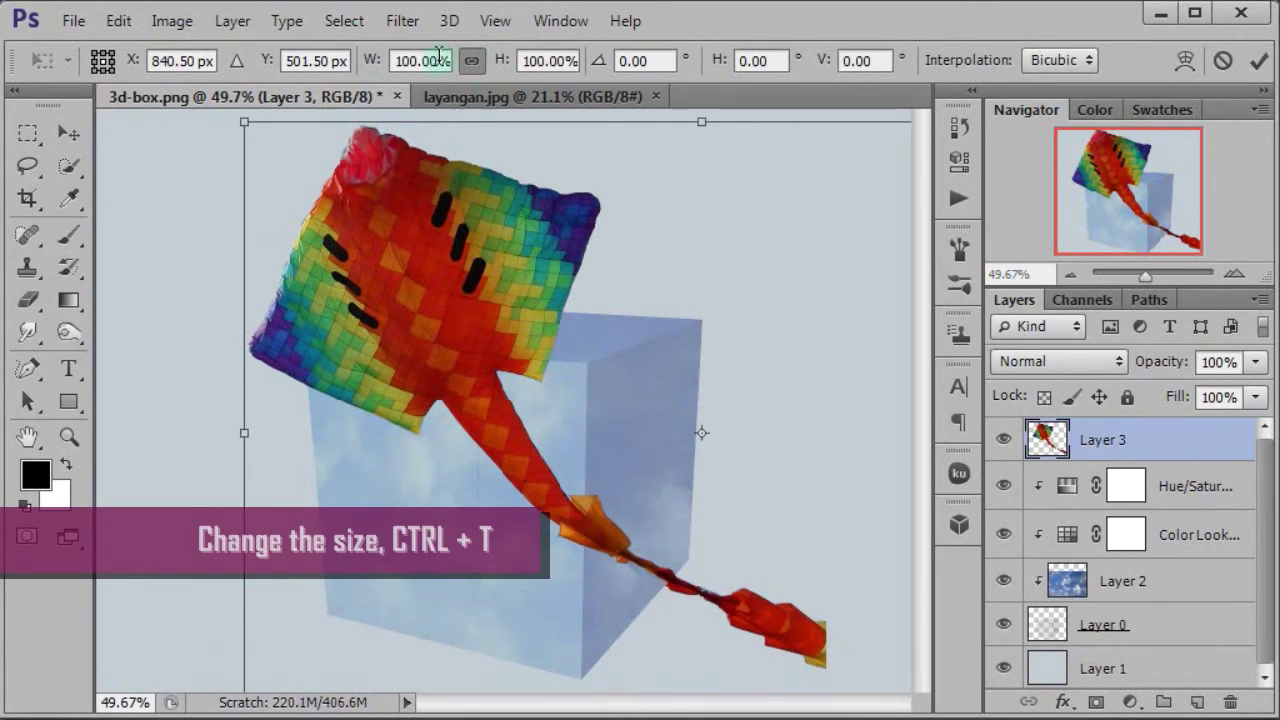
pyautogui.moveTo(438, 54); pyautogui.dragTo(395, 55)
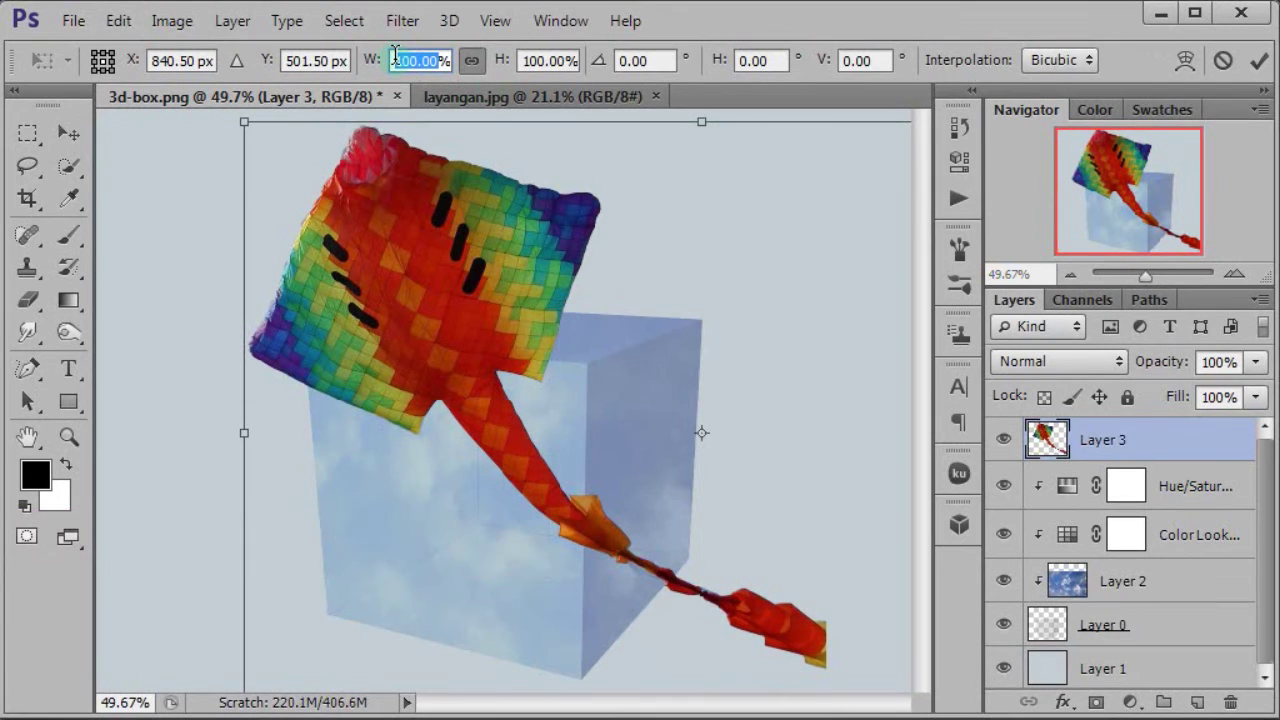
pyautogui.write('30')
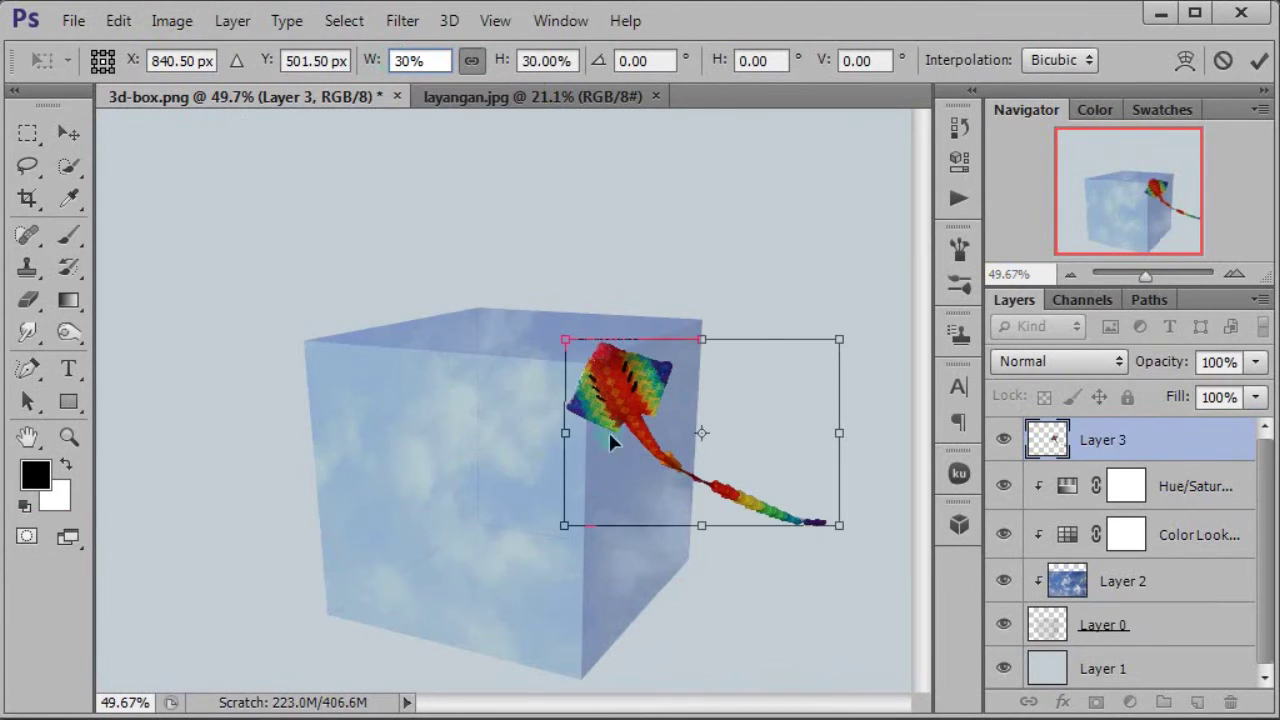
pyautogui.moveTo(613, 400)
pyautogui.mouseDown()
pyautogui.moveTo(365, 290)
pyautogui.moveTo(405, 311)
pyautogui.mouseUp()
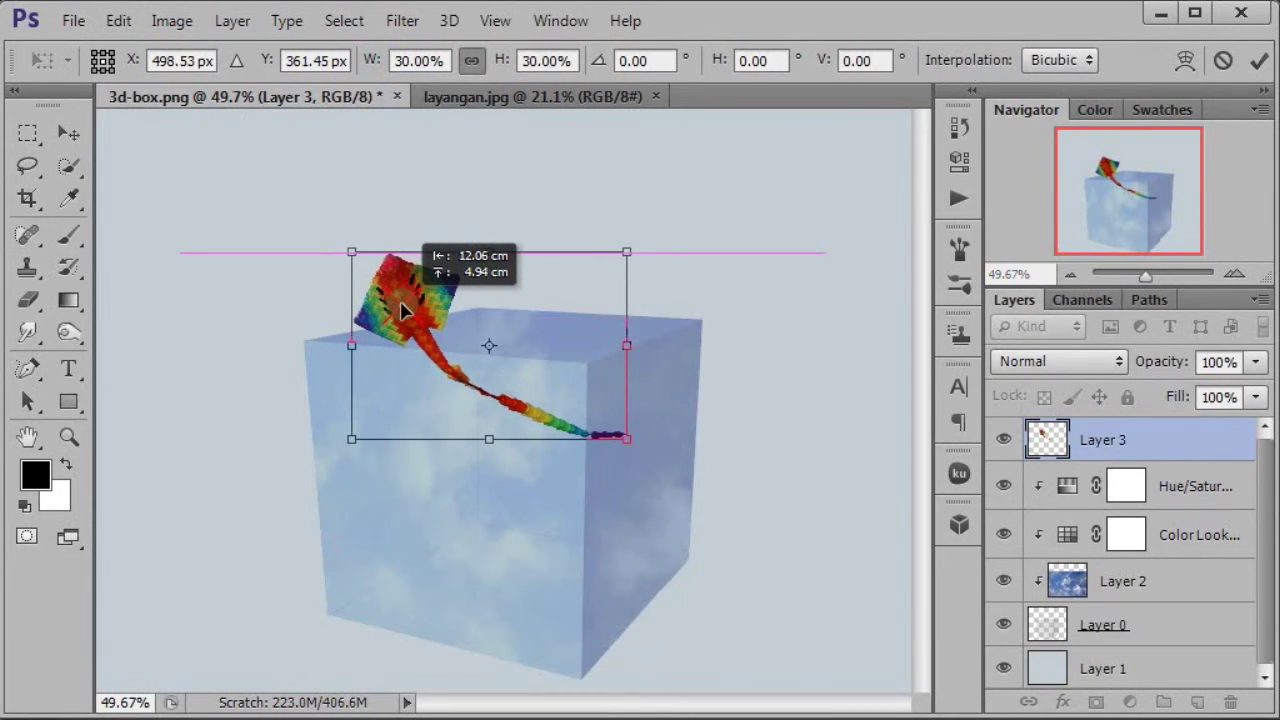
pyautogui.click(72, 135)
pyautogui.click(519, 318)
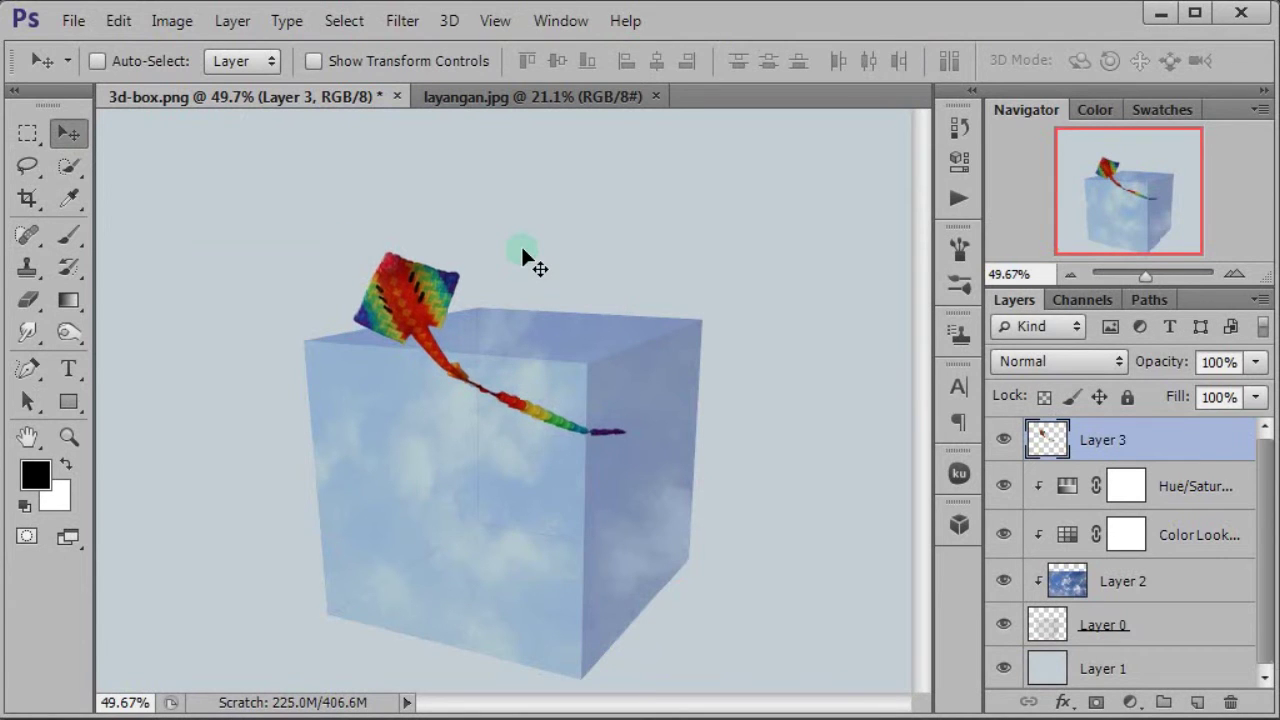
# Step: Nudge the kite right and up into place, and close layangan.jpg
pyautogui.press('Right')
pyautogui.press('Right')
pyautogui.press('Right')
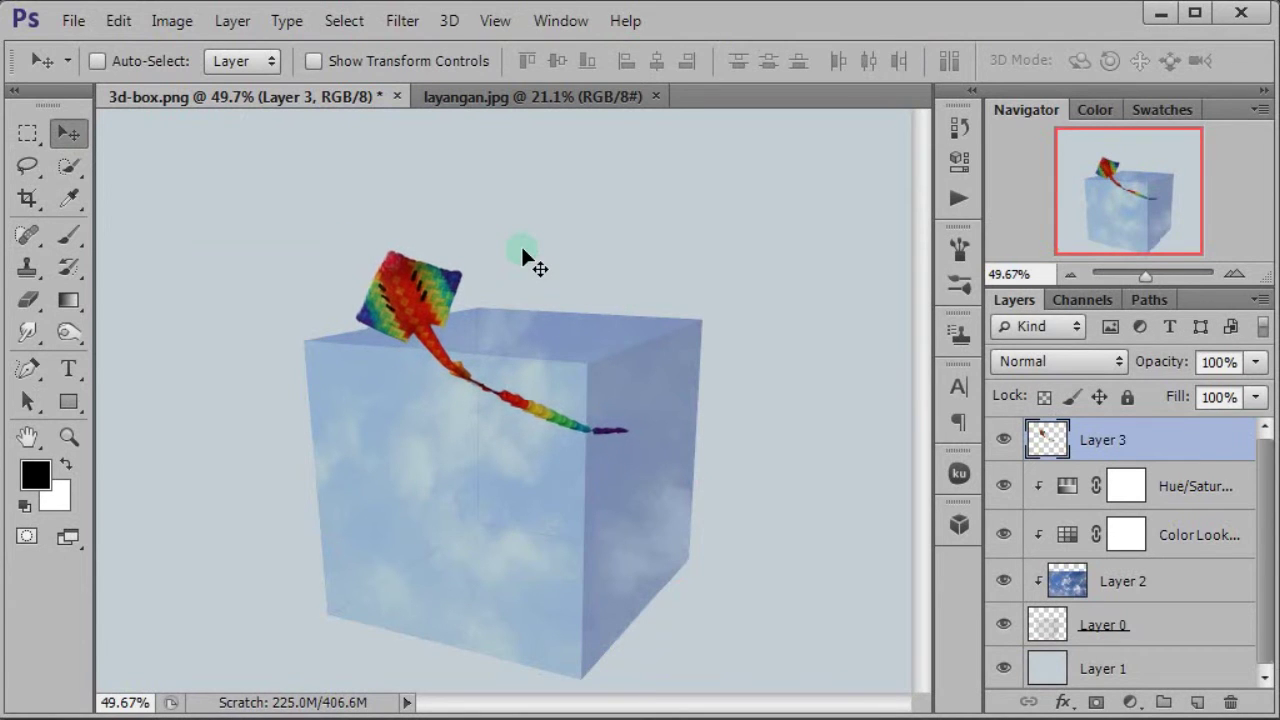
pyautogui.click(540, 96)
pyautogui.click(656, 96)
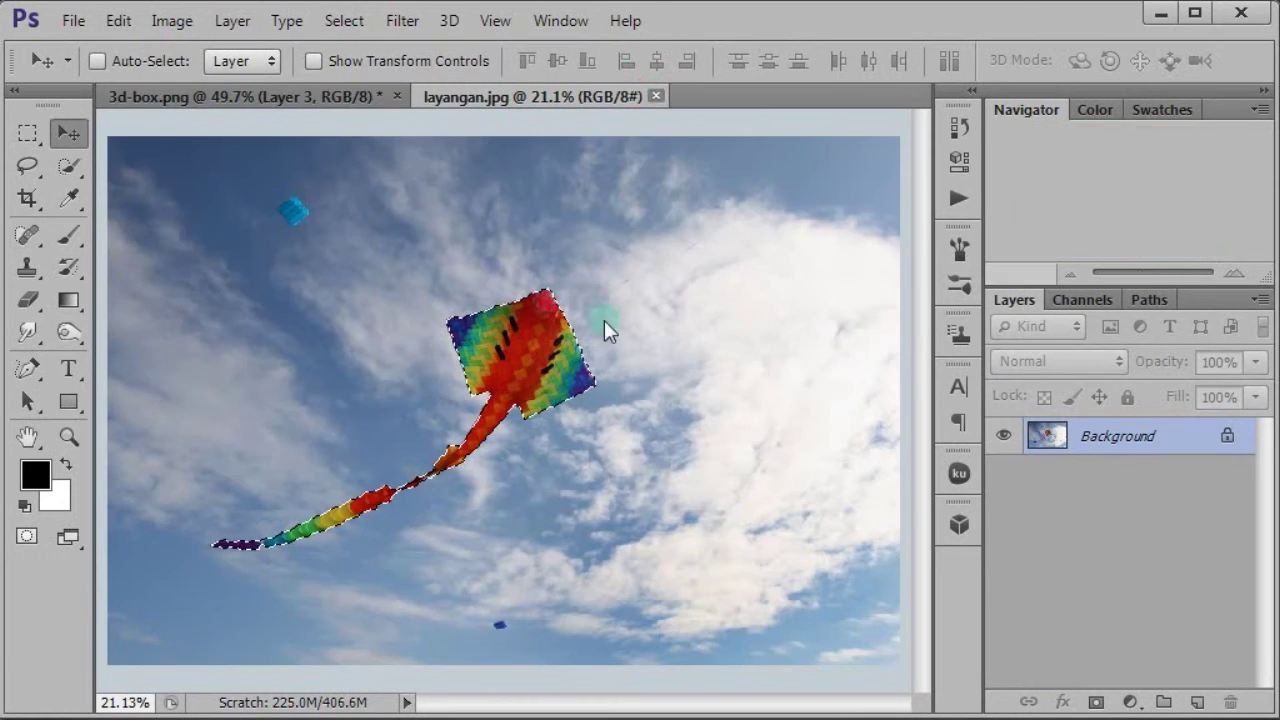
pyautogui.press('Up')
pyautogui.press('Up')
pyautogui.press('Up')
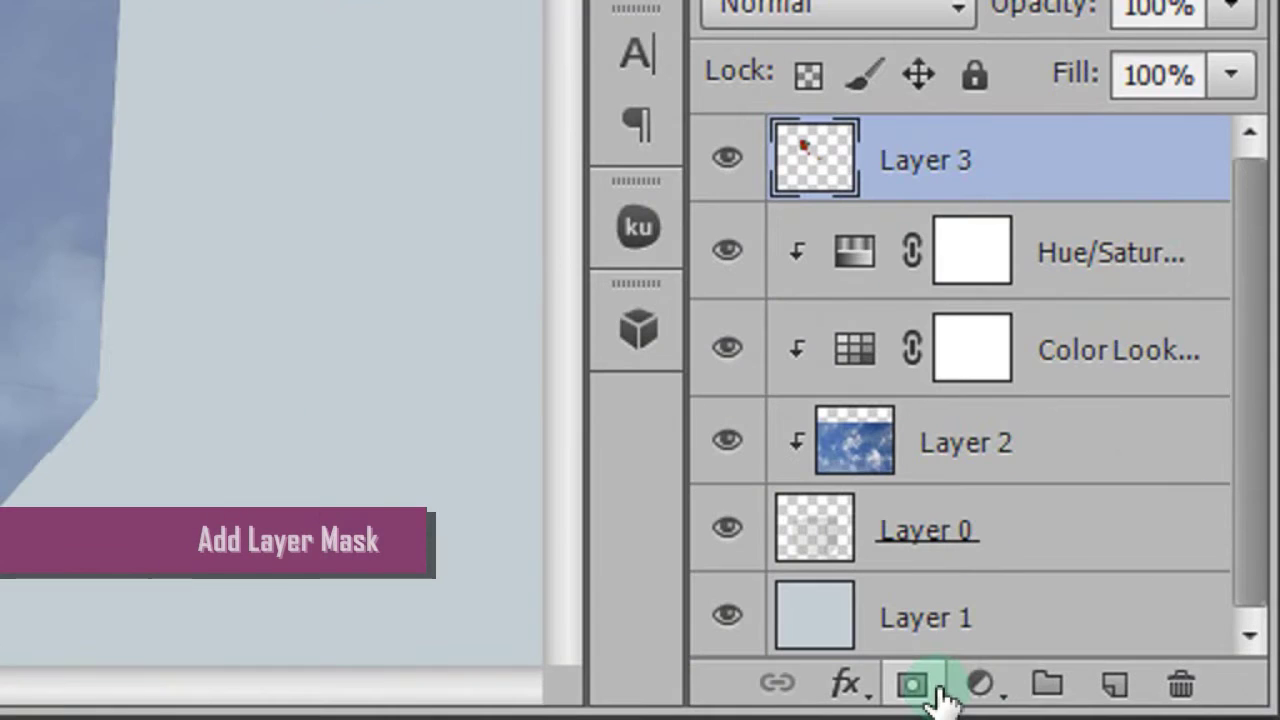
# Step: Mask Layer 3, erase the kite's tail into the cube at 13% eraser opacity, set opacity 80%
pyautogui.click(937, 690)
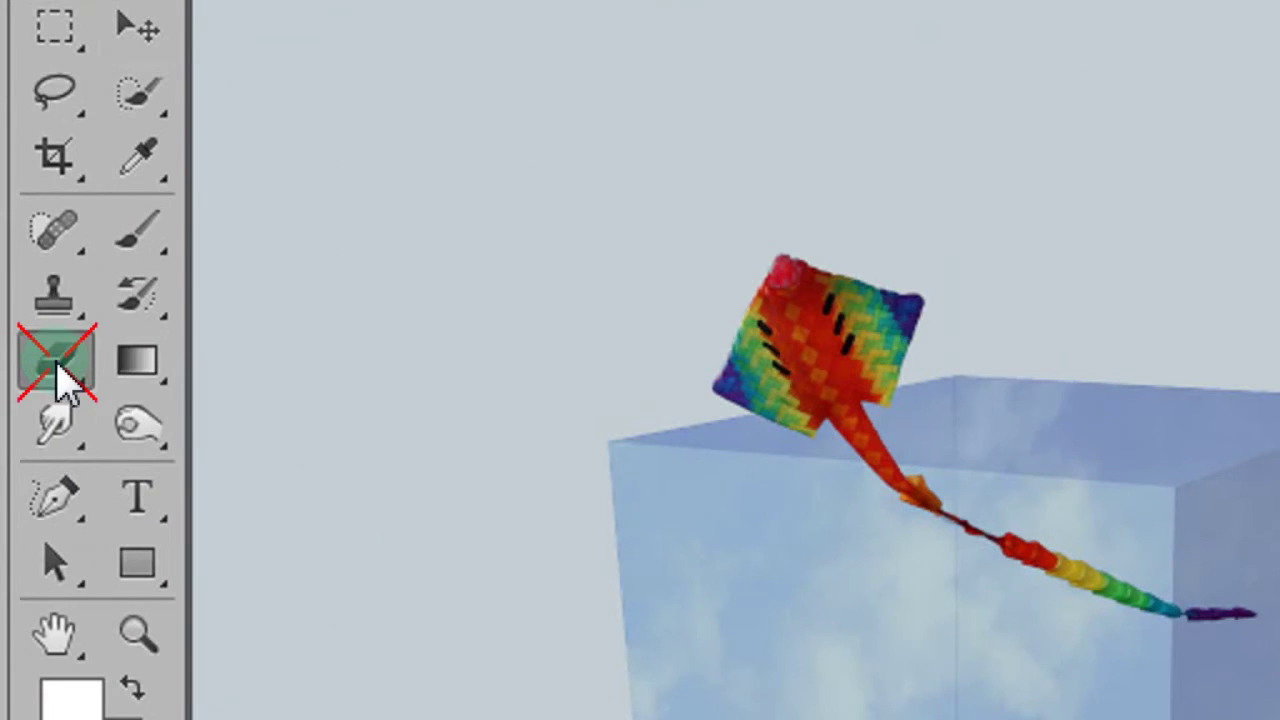
pyautogui.rightClick(28, 300)
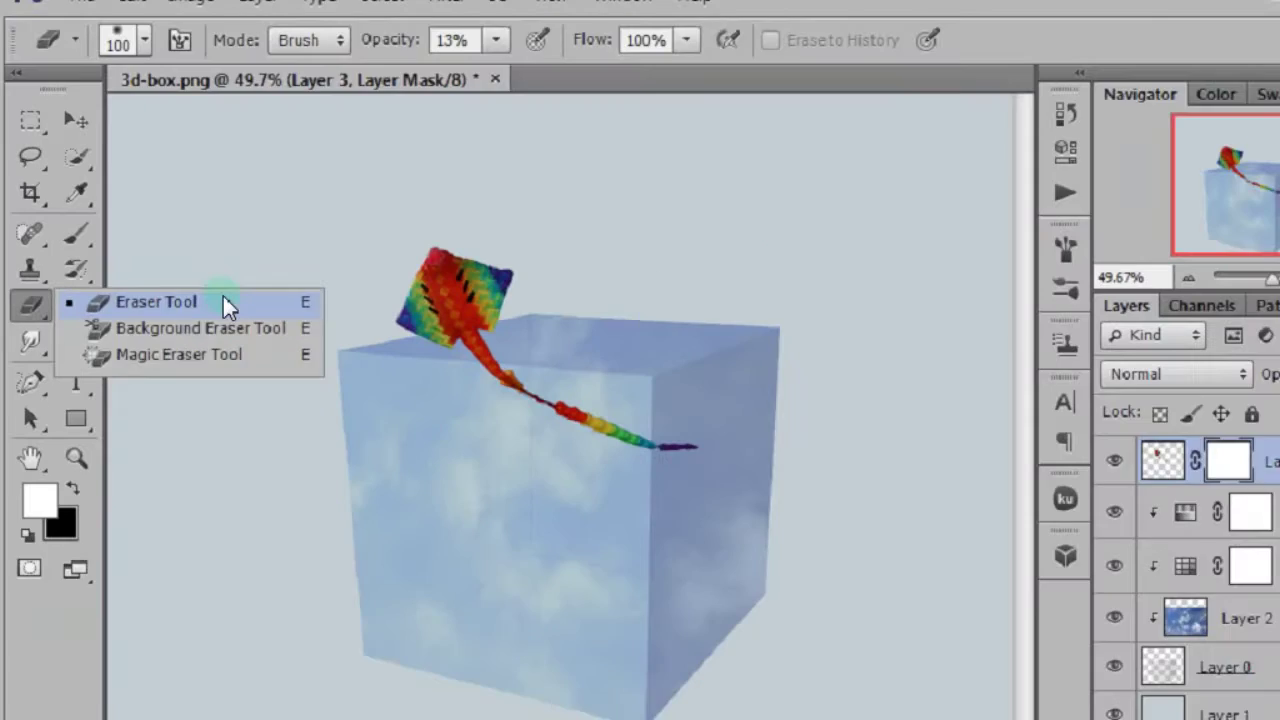
pyautogui.click(223, 297)
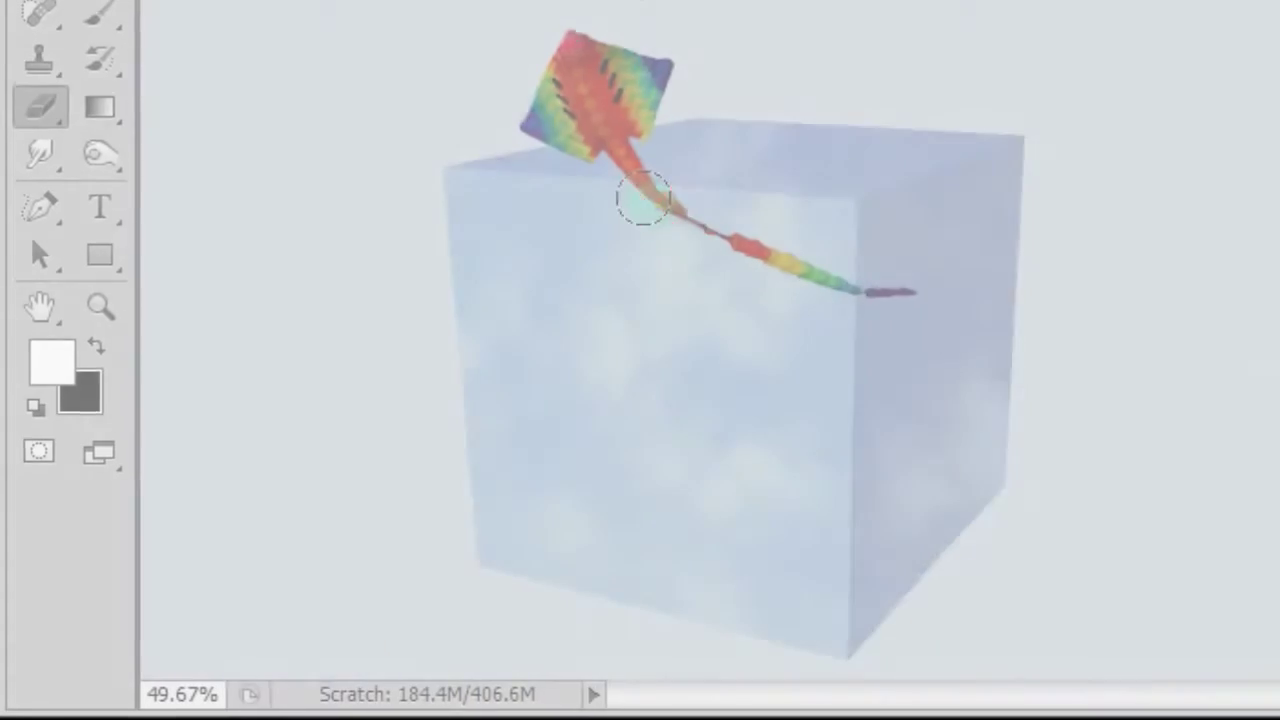
pyautogui.moveTo(447, 365); pyautogui.dragTo(514, 399)
pyautogui.moveTo(727, 270); pyautogui.dragTo(654, 335)
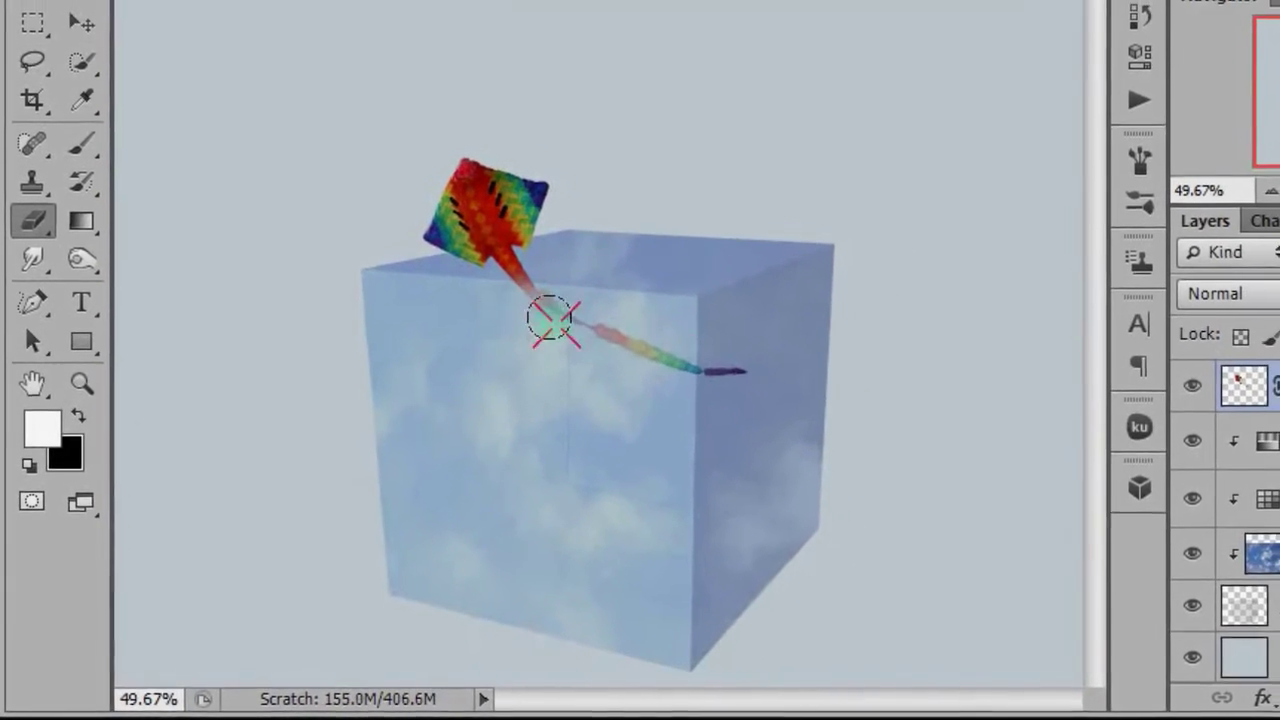
pyautogui.moveTo(654, 335); pyautogui.dragTo(719, 401)
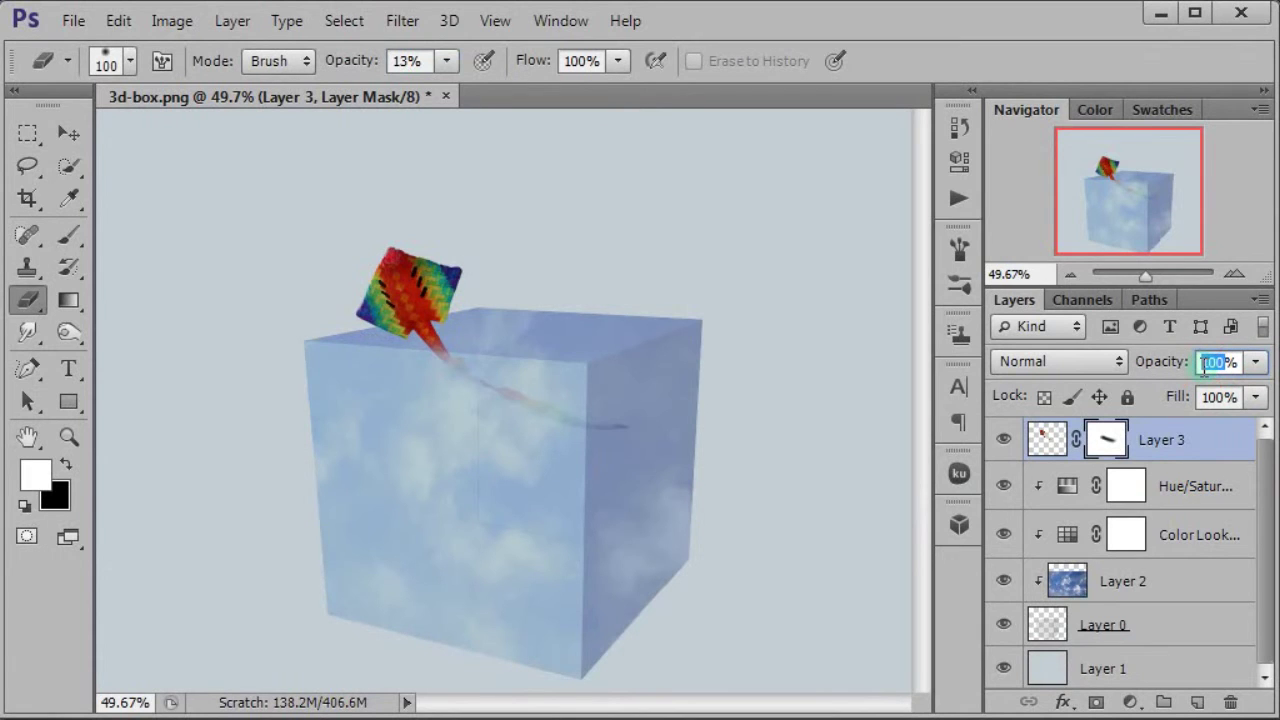
pyautogui.write('30')
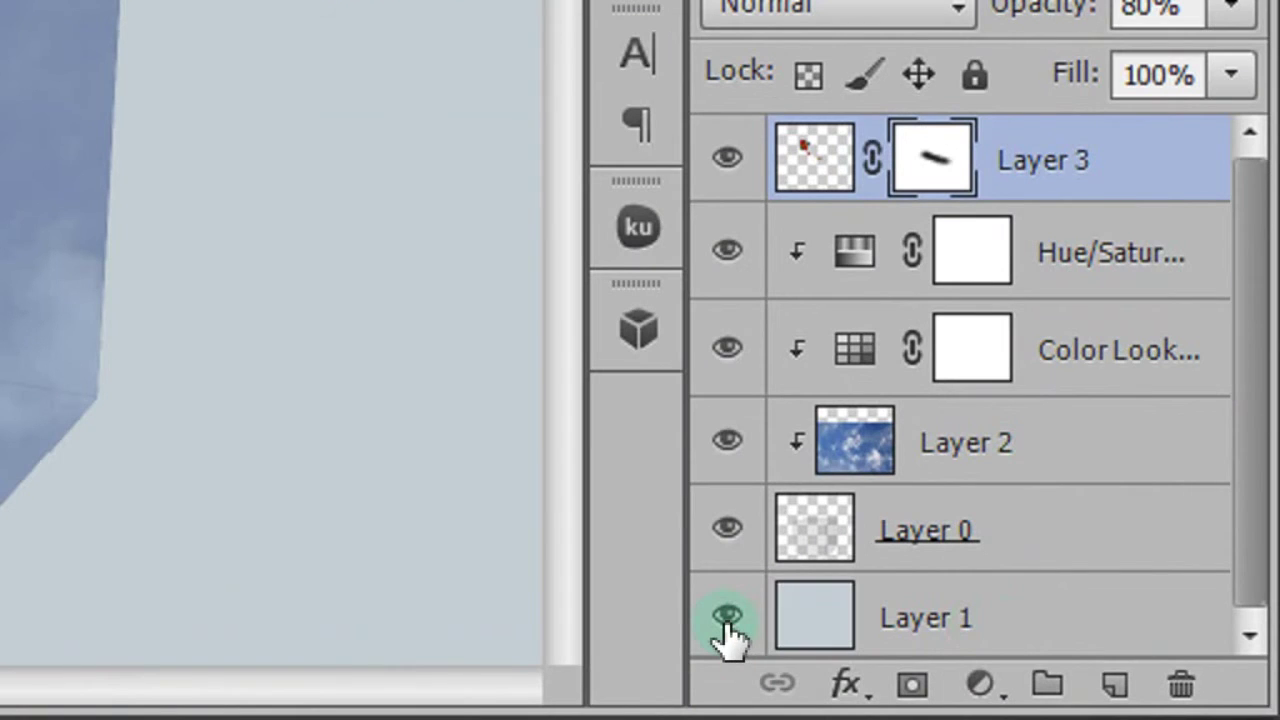
# Step: Hide grey Layer 1 and stamp all visible layers into Layer 4 with Luminosity blending
pyautogui.click(727, 618)
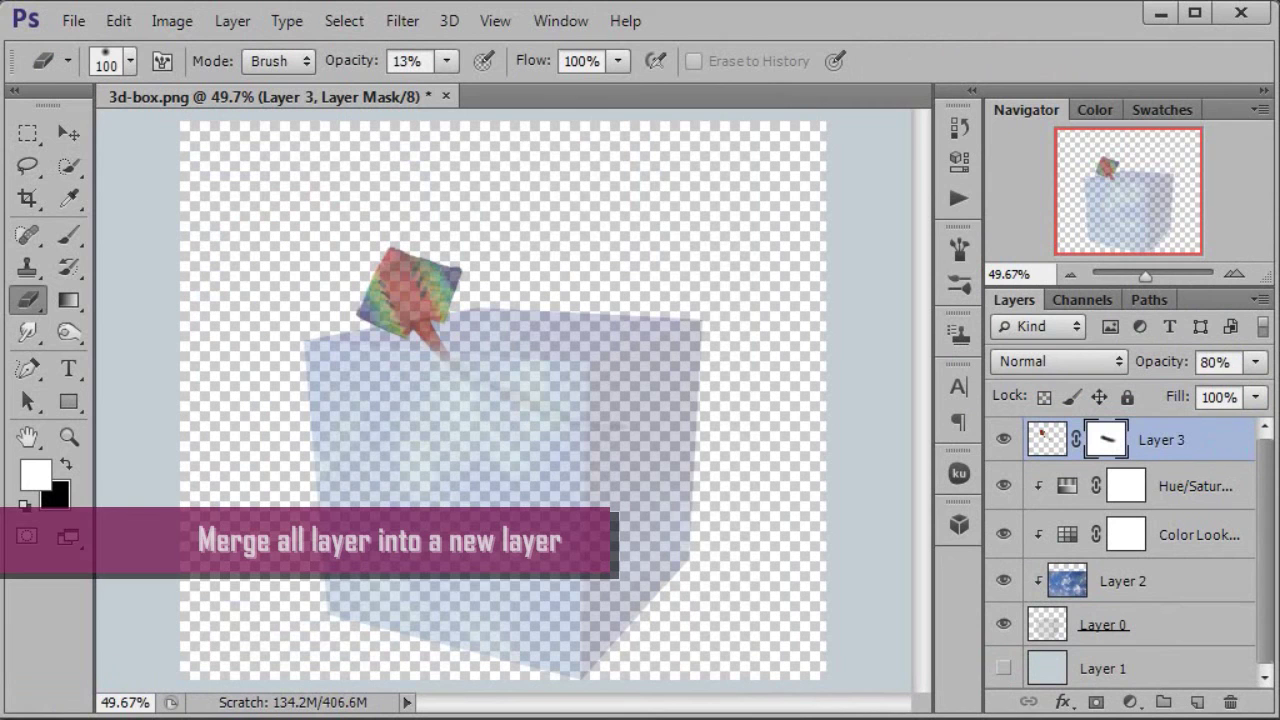
pyautogui.hotkey('ctrl', 'shift', 'alt', 'e')
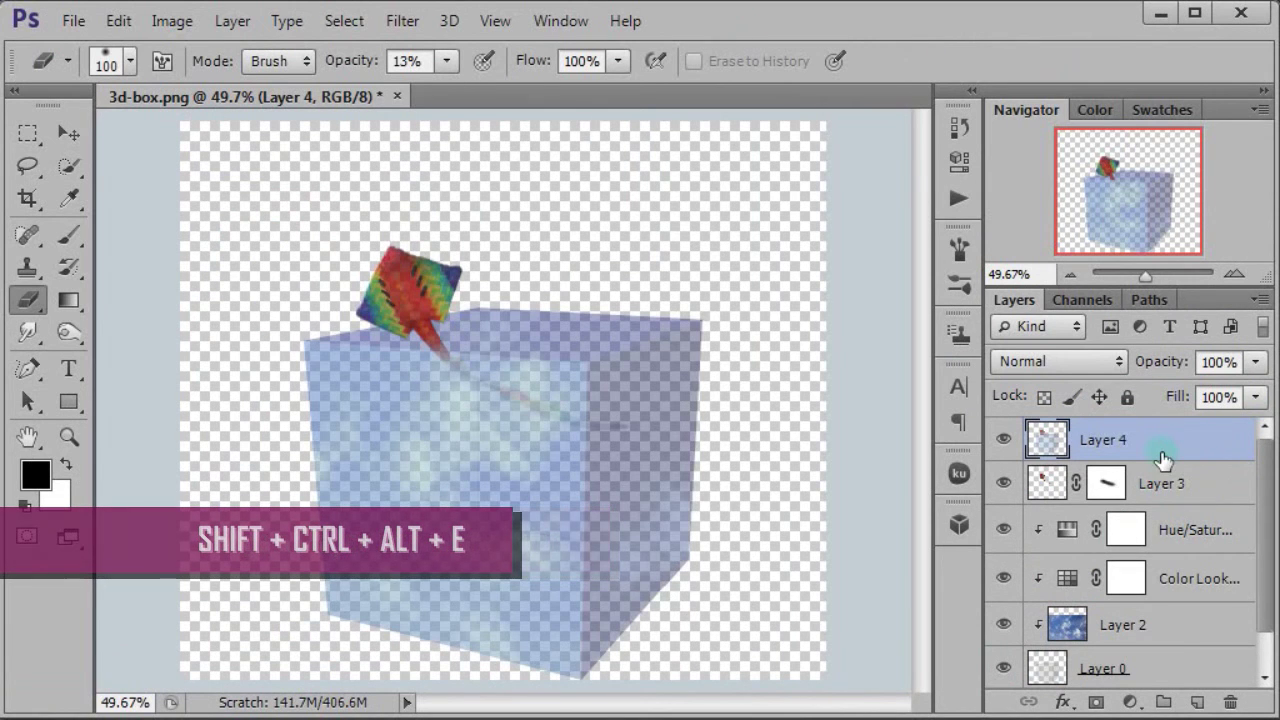
pyautogui.click(1045, 362)
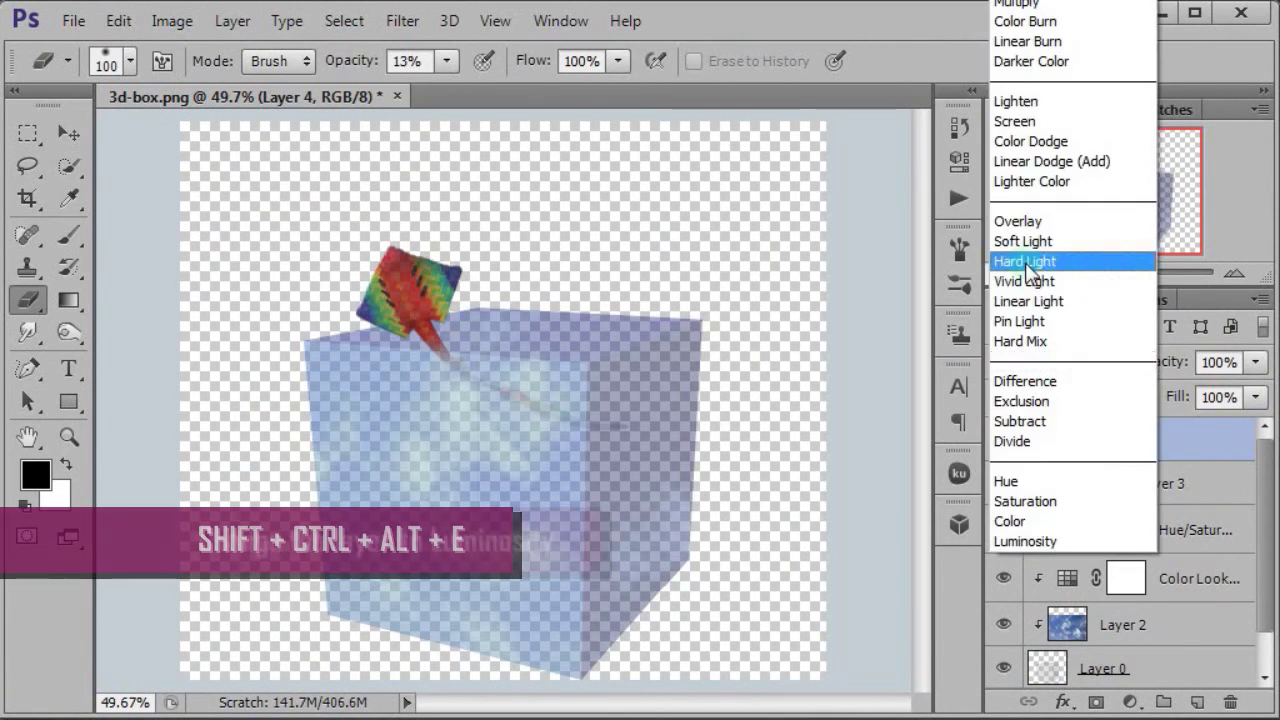
pyautogui.click(1045, 545)
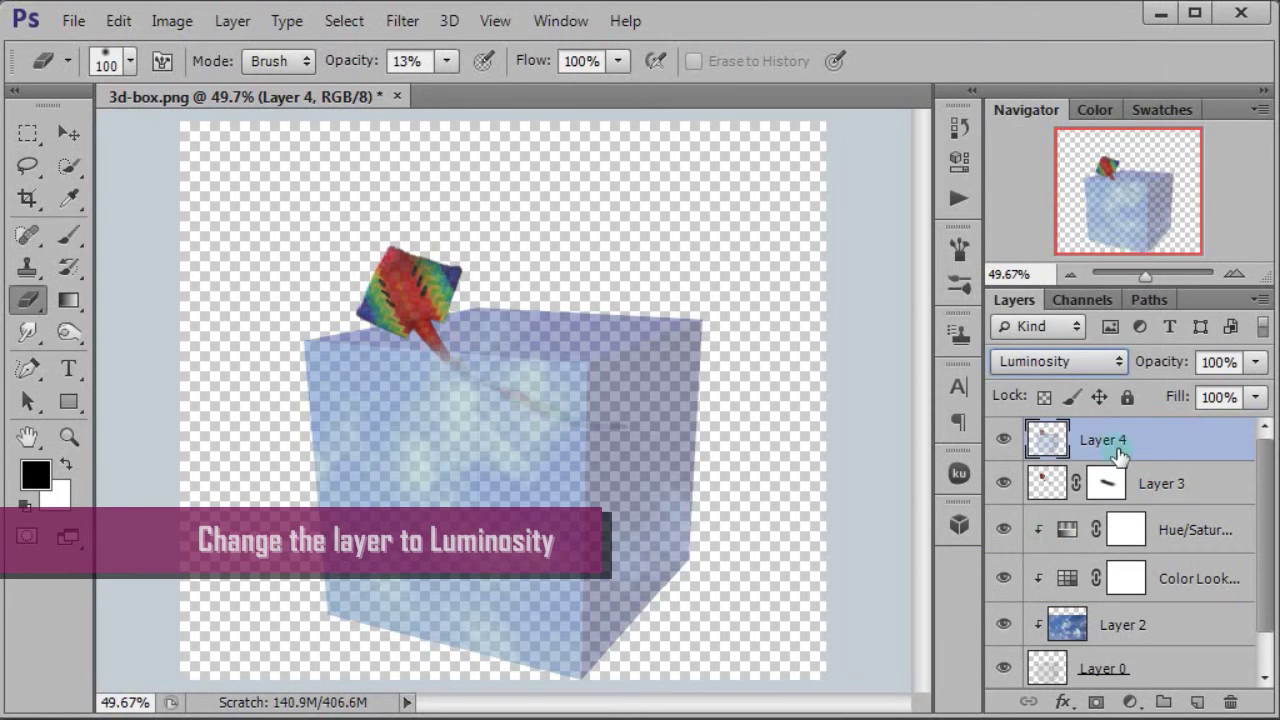
# Step: Duplicate Layer 4 and set the copy to Soft Light at 50% opacity
pyautogui.hotkey('ctrl', 'j')
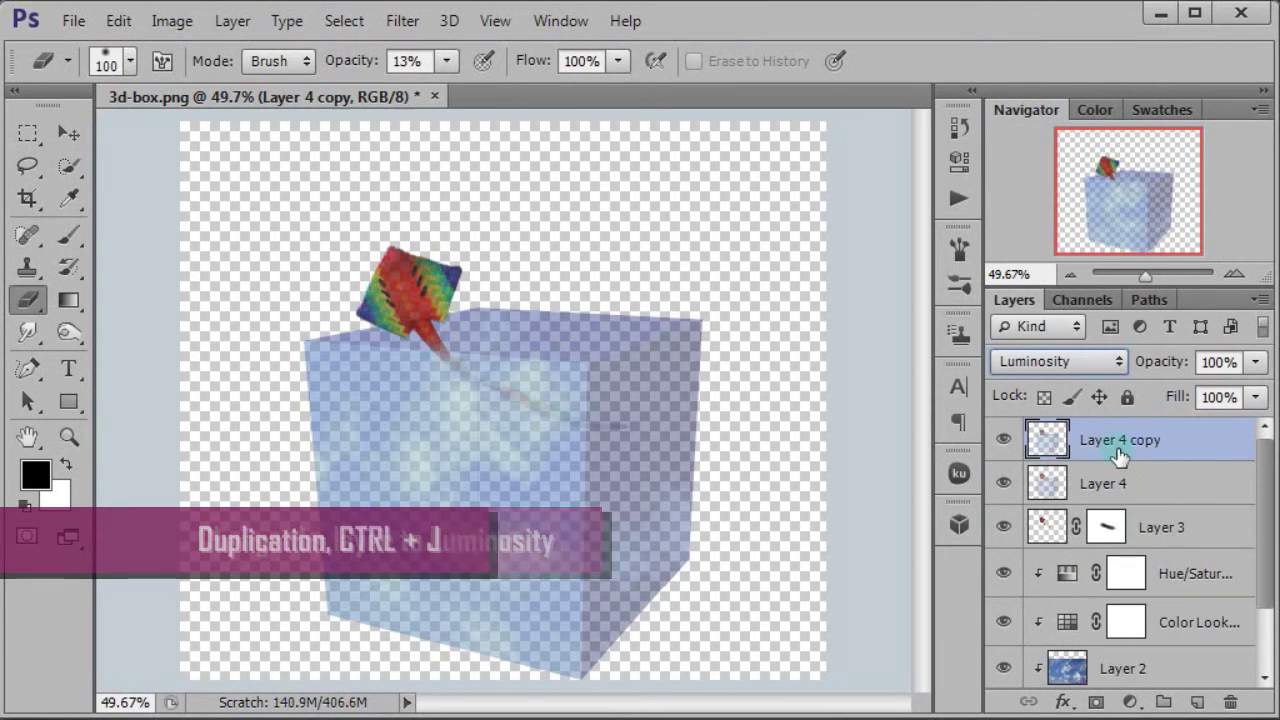
pyautogui.click(1060, 369)
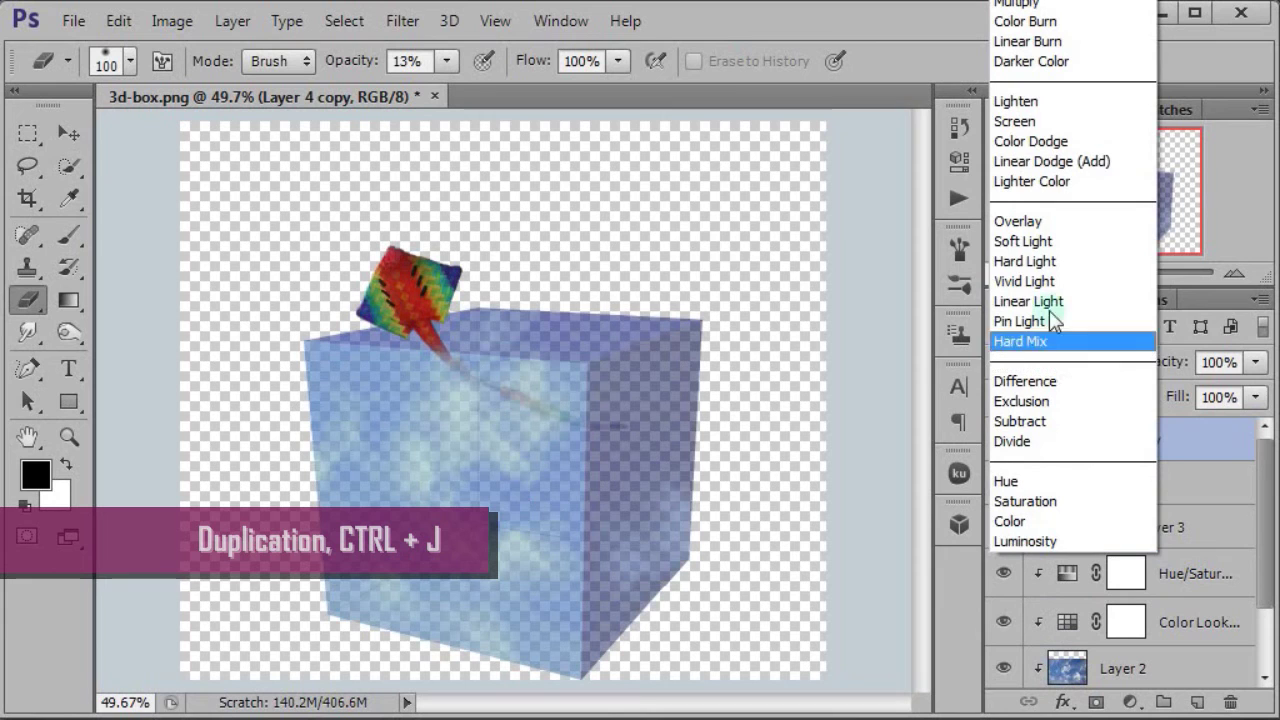
pyautogui.click(1048, 246)
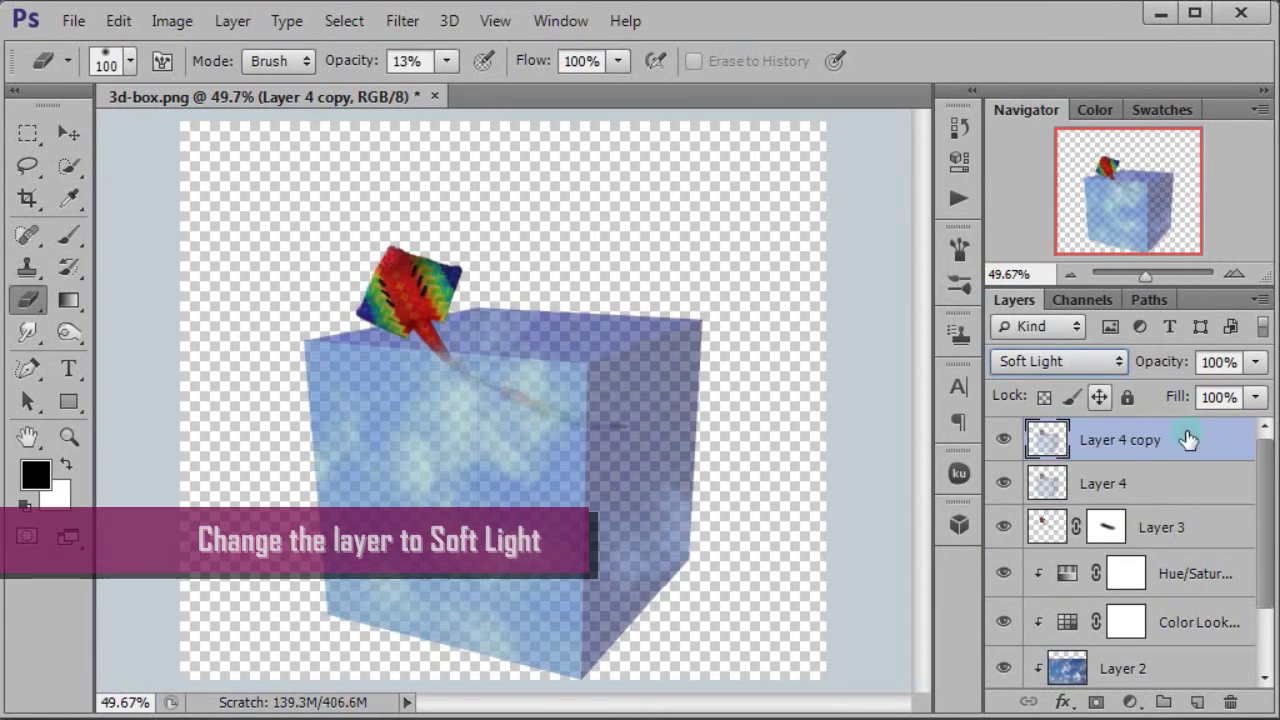
pyautogui.click(1218, 362)
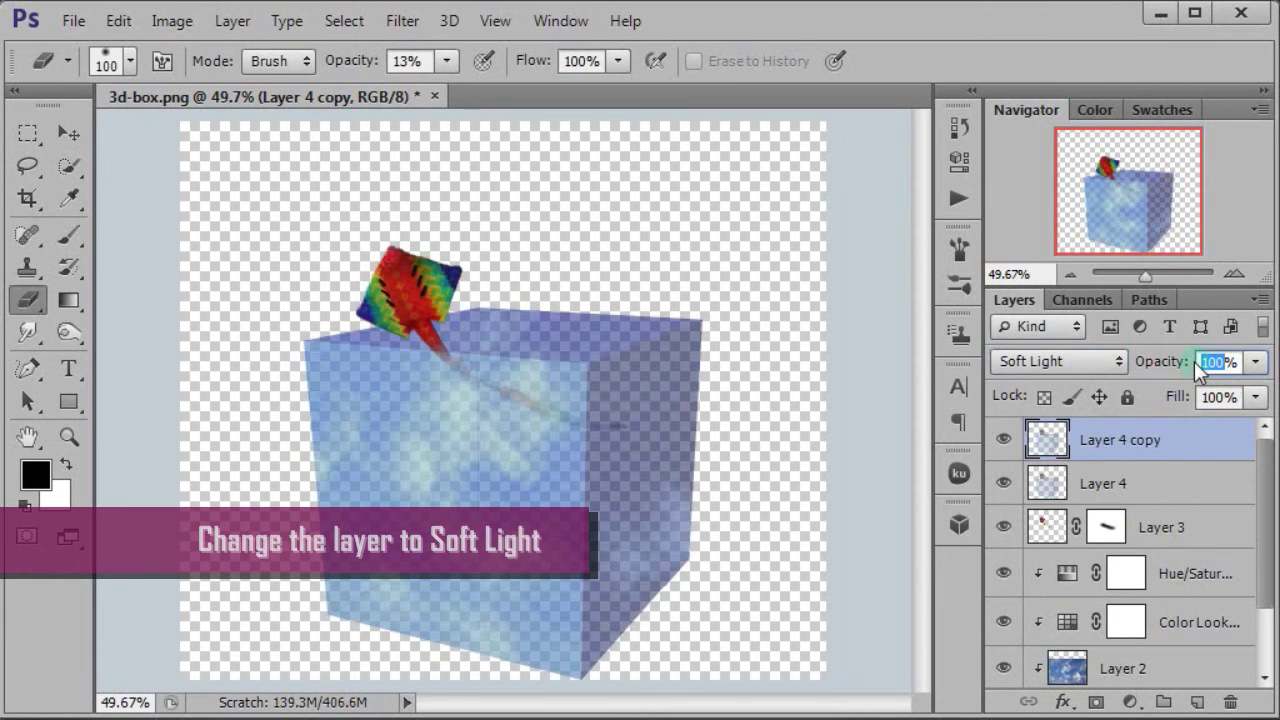
pyautogui.write('50')
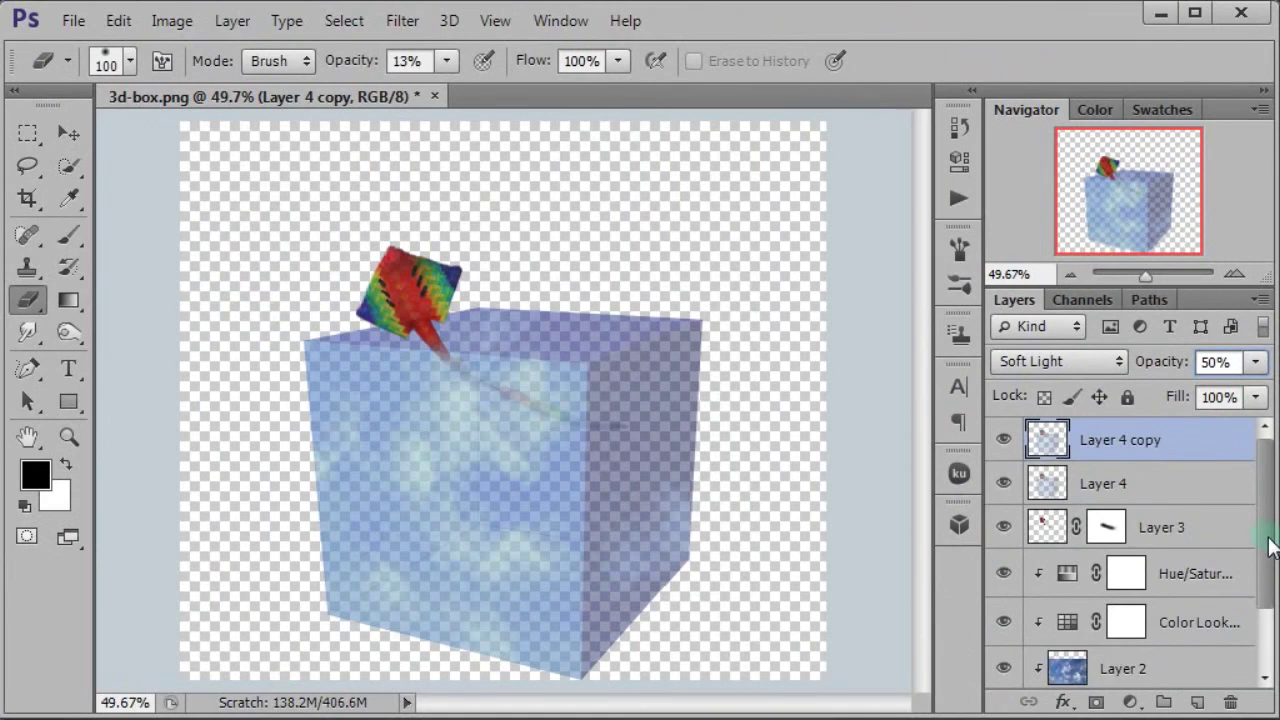
pyautogui.moveTo(1266, 535); pyautogui.dragTo(1270, 648)
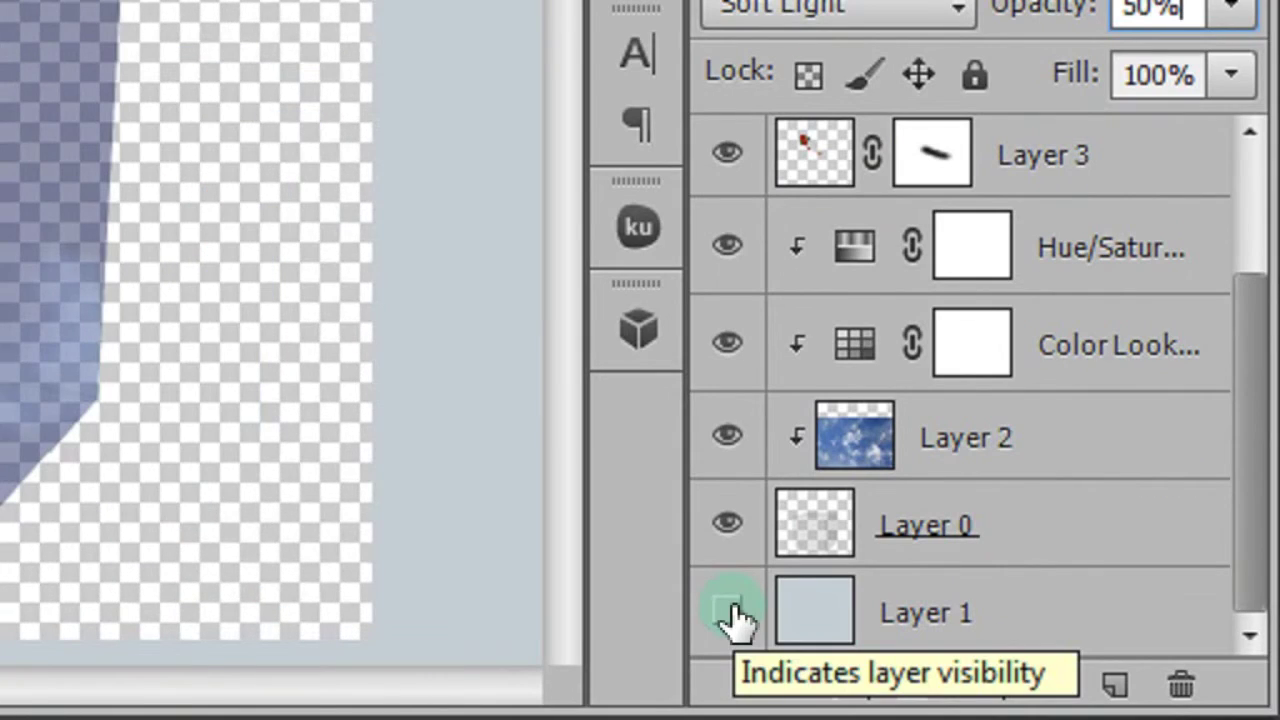
# Step: Show Layer 1 again and toggle Layer 4 and Layer 4 copy on and off to compare, then choose the Move tool
pyautogui.click(730, 610)
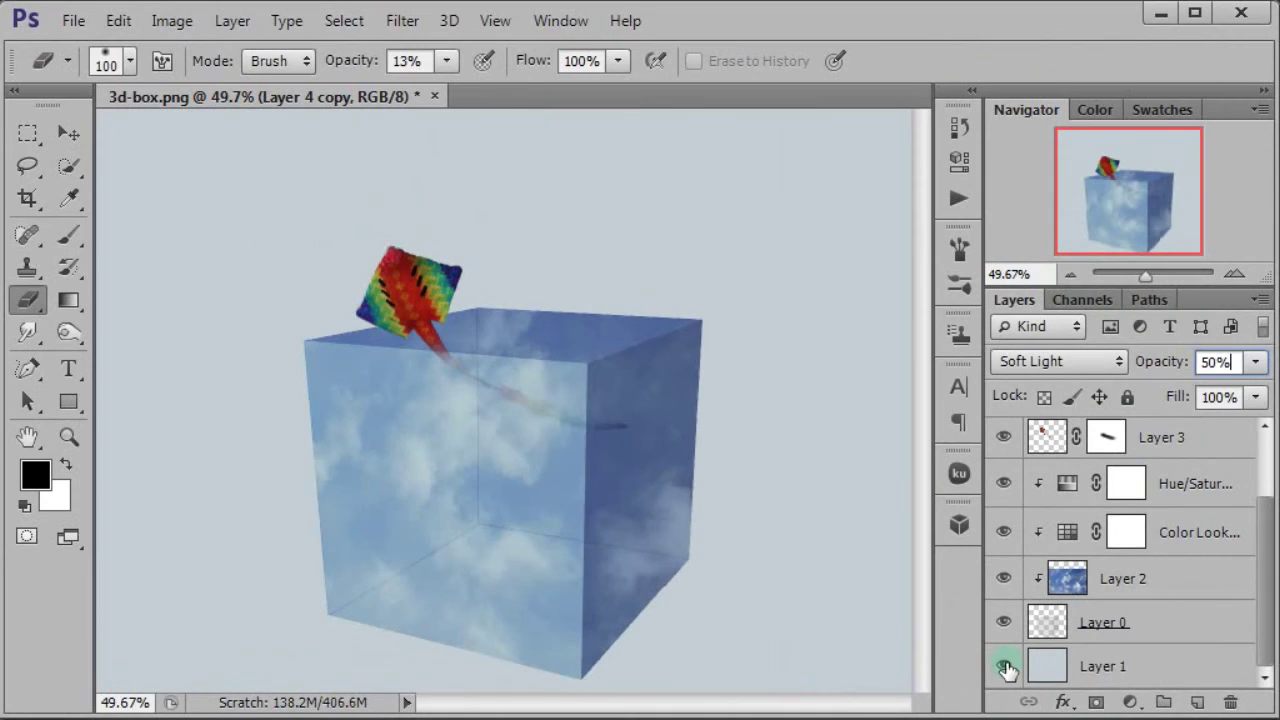
pyautogui.moveTo(1272, 637); pyautogui.dragTo(1266, 545)
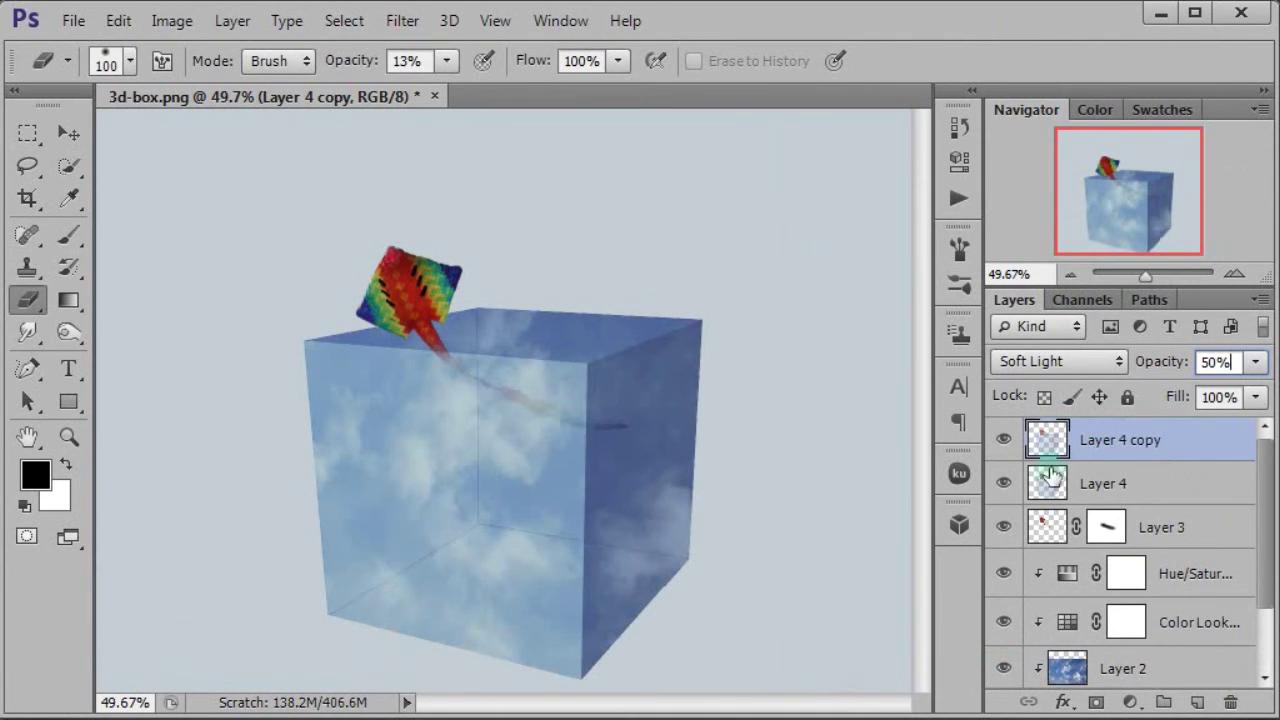
pyautogui.click(1003, 440)
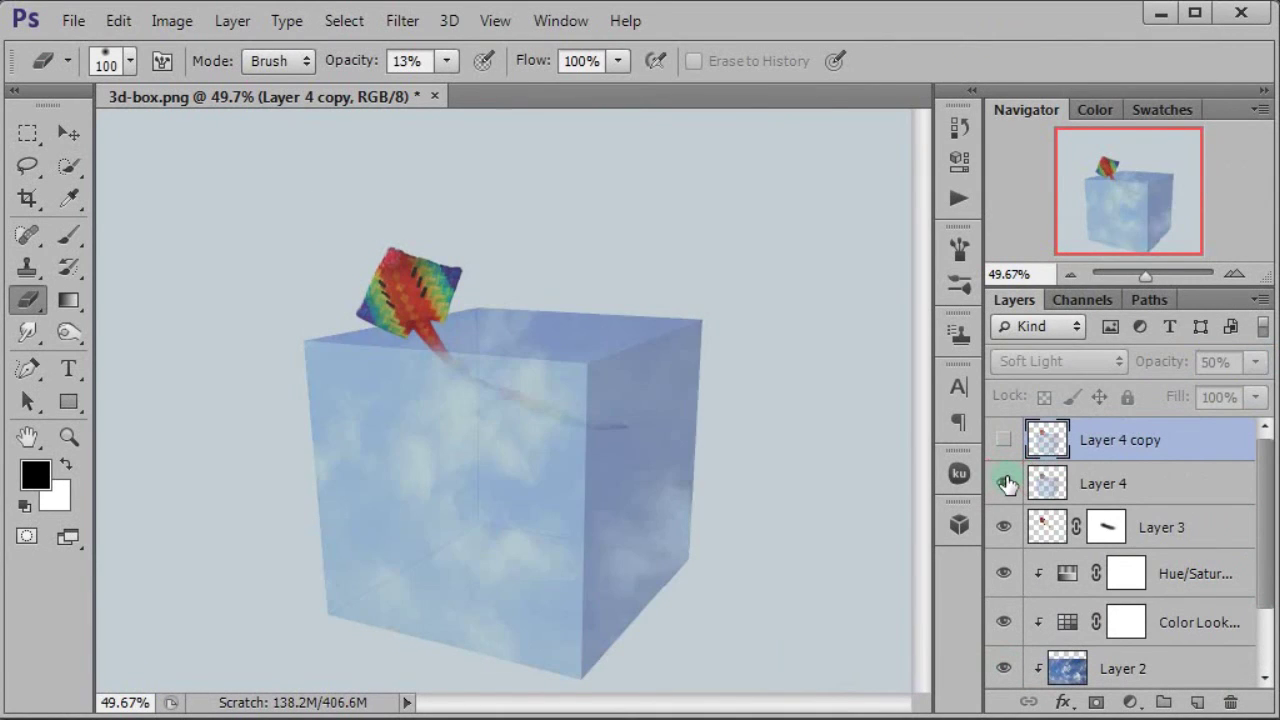
pyautogui.click(1004, 483)
pyautogui.click(1003, 444)
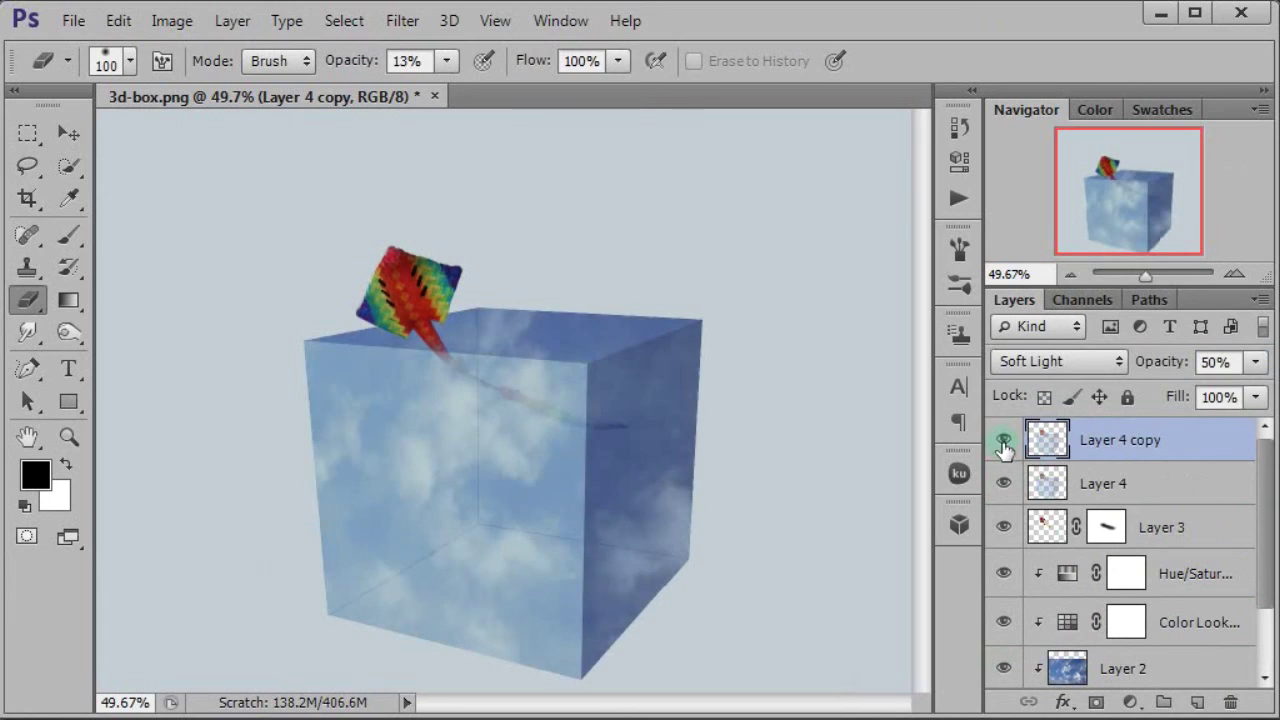
pyautogui.click(67, 120)
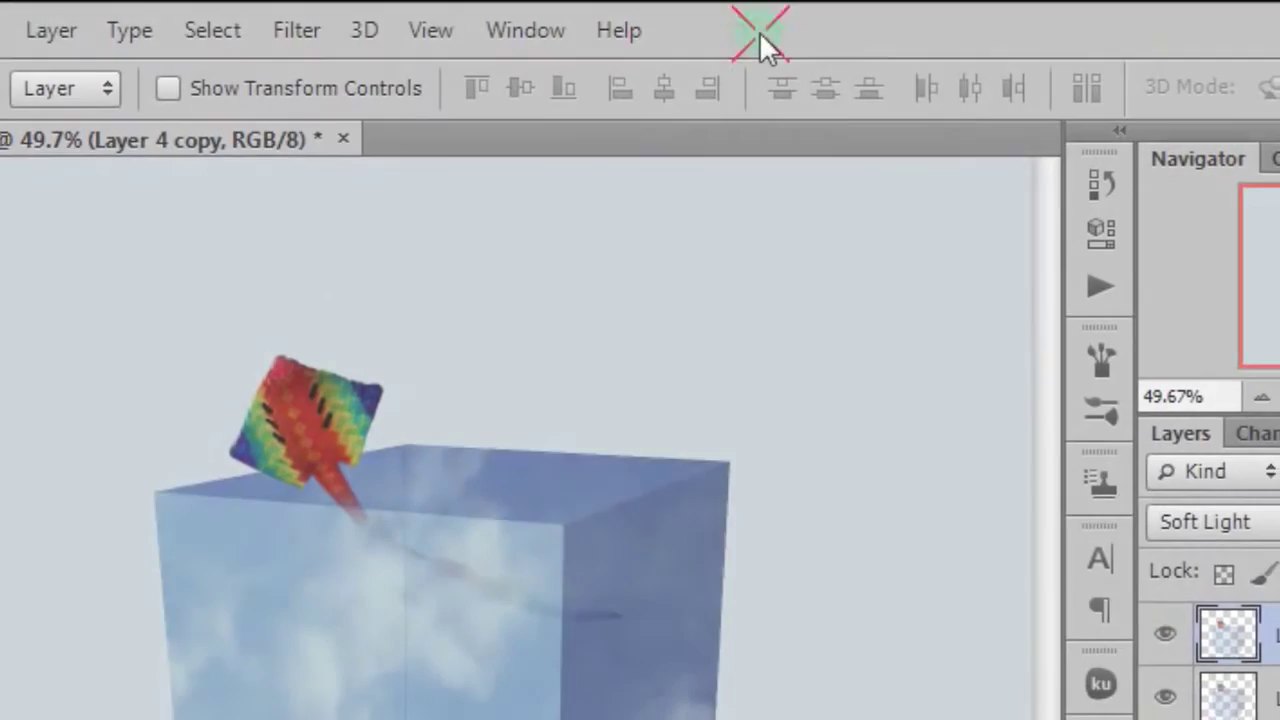